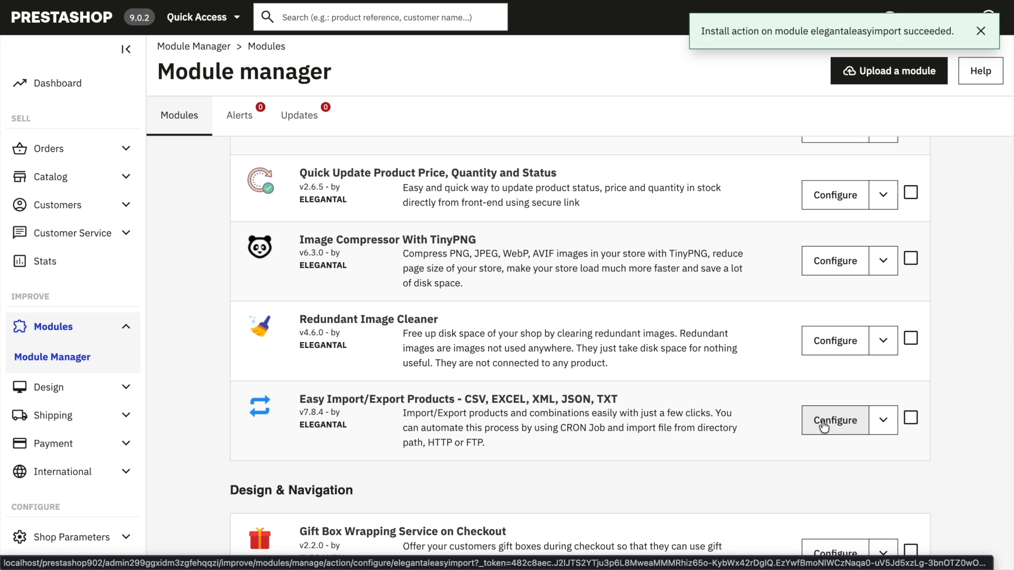
Step: Open the configuration of the Easy Import/Export Products module
{"action": "left_click", "coordinate": [830, 429]}
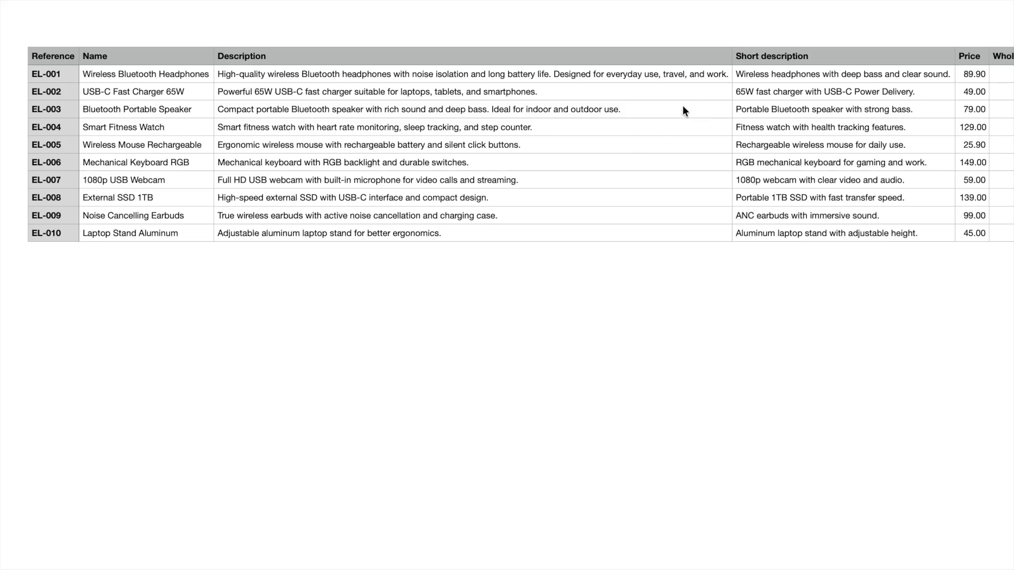
Step: Examine the columns of the Products spreadsheet, including name, description, price and quantity
{"action": "left_click", "coordinate": [113, 59]}
{"action": "left_click", "coordinate": [245, 58]}
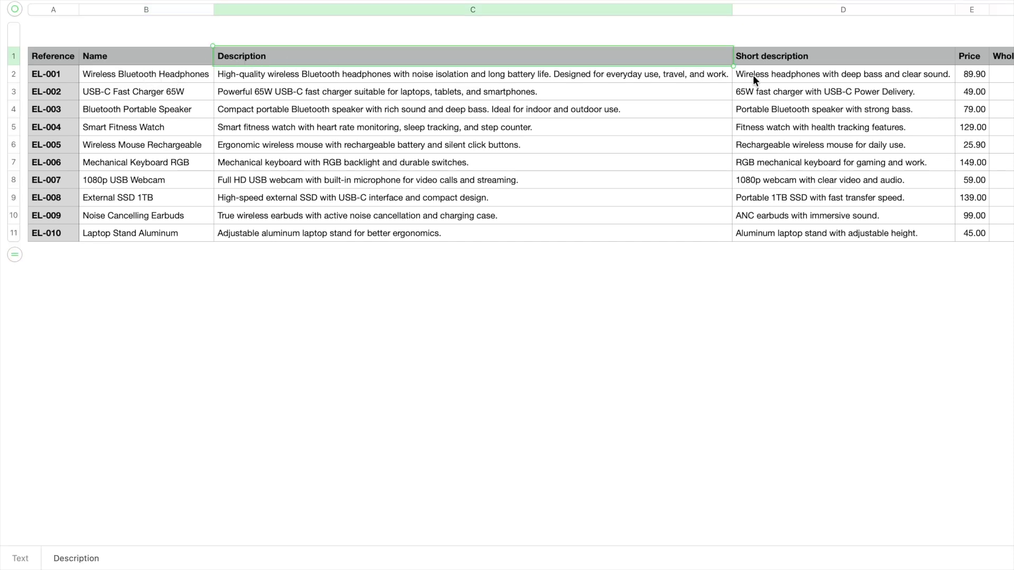
{"action": "scroll", "coordinate": [765, 75], "scroll_direction": "right", "scroll_amount": 10}
{"action": "left_click", "coordinate": [384, 57]}
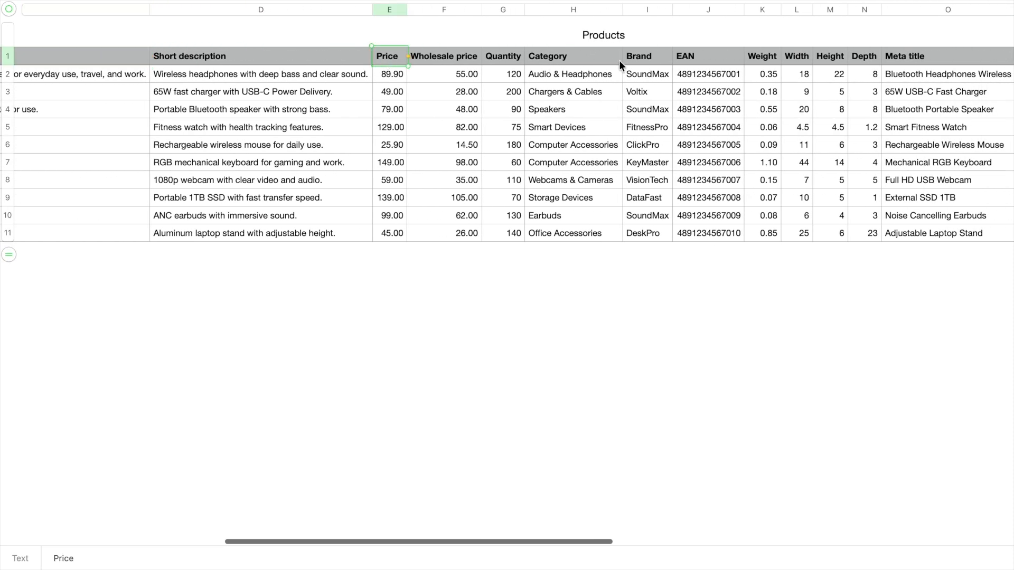
{"action": "left_click", "coordinate": [506, 59]}
{"action": "scroll", "coordinate": [664, 147], "scroll_direction": "right", "scroll_amount": 13}
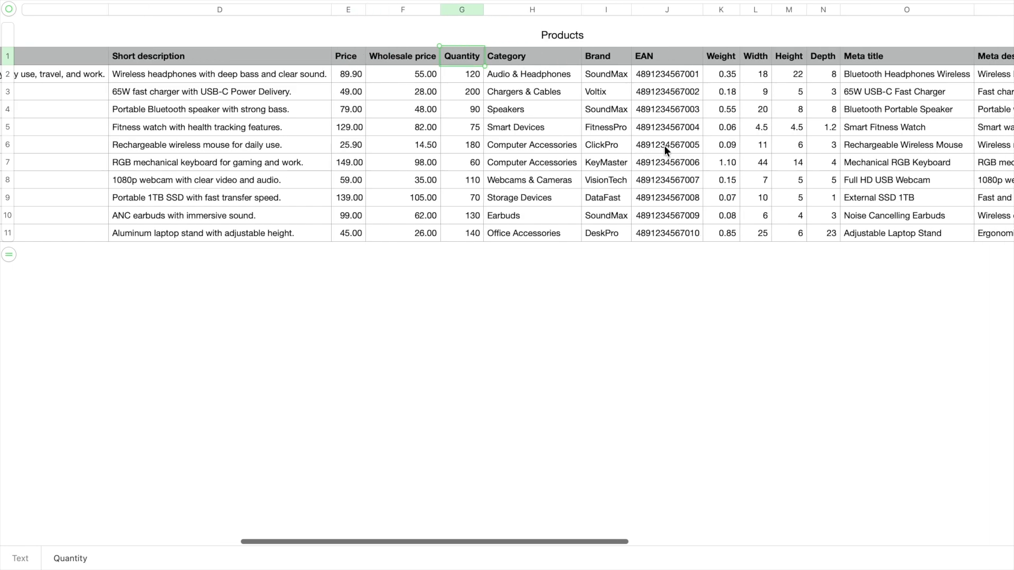
{"action": "scroll", "coordinate": [664, 148], "scroll_direction": "left", "scroll_amount": 20}
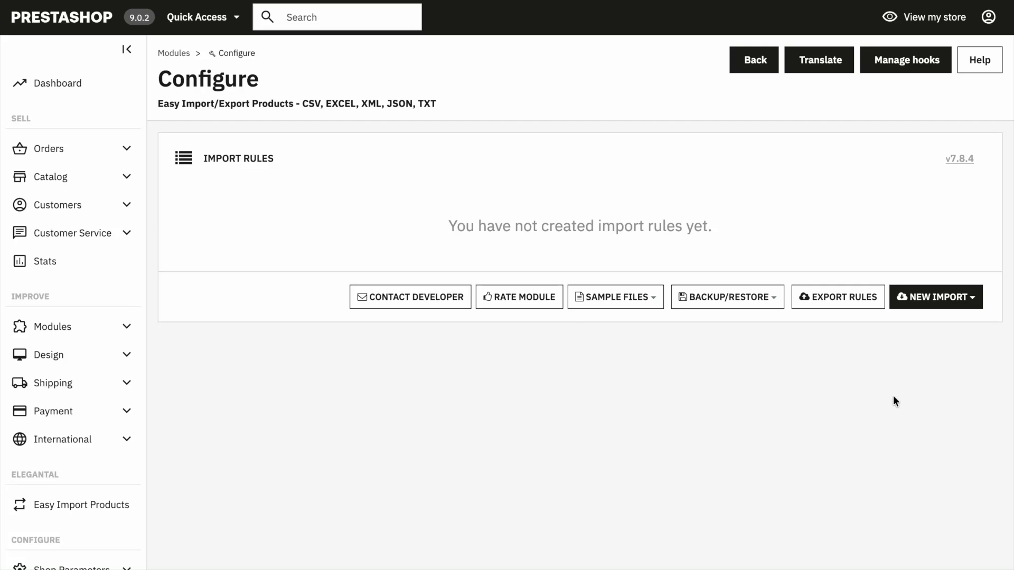
Step: Start a new product import rule in the module and name it Test
{"action": "left_click", "coordinate": [921, 297]}
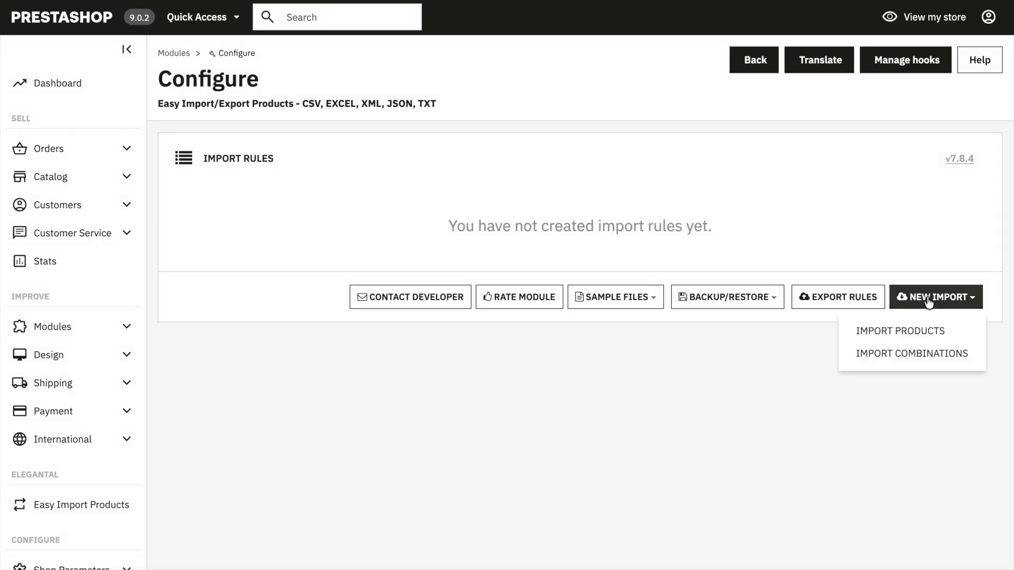
{"action": "left_click", "coordinate": [917, 331]}
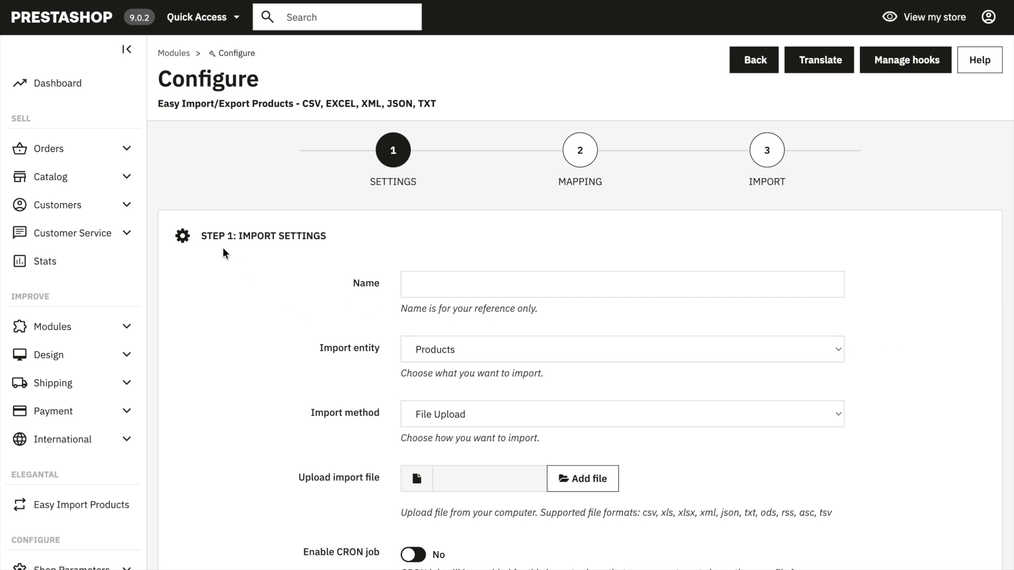
{"action": "left_click_drag", "start_coordinate": [202, 235], "coordinate": [325, 237]}
{"action": "left_click", "coordinate": [326, 238]}
{"action": "scroll", "coordinate": [317, 321], "scroll_direction": "down", "scroll_amount": 5}
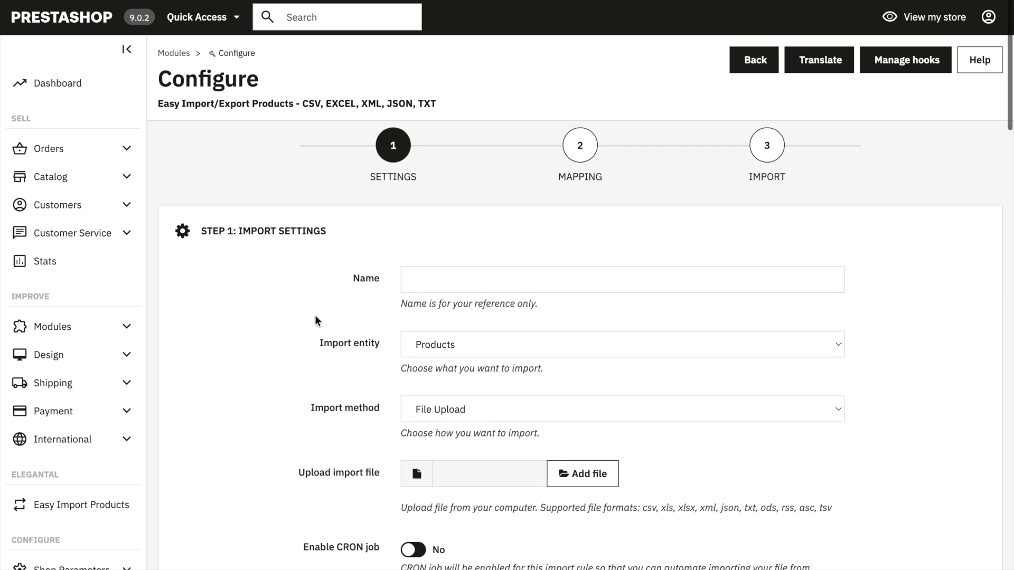
{"action": "scroll", "coordinate": [315, 315], "scroll_direction": "down", "scroll_amount": 8}
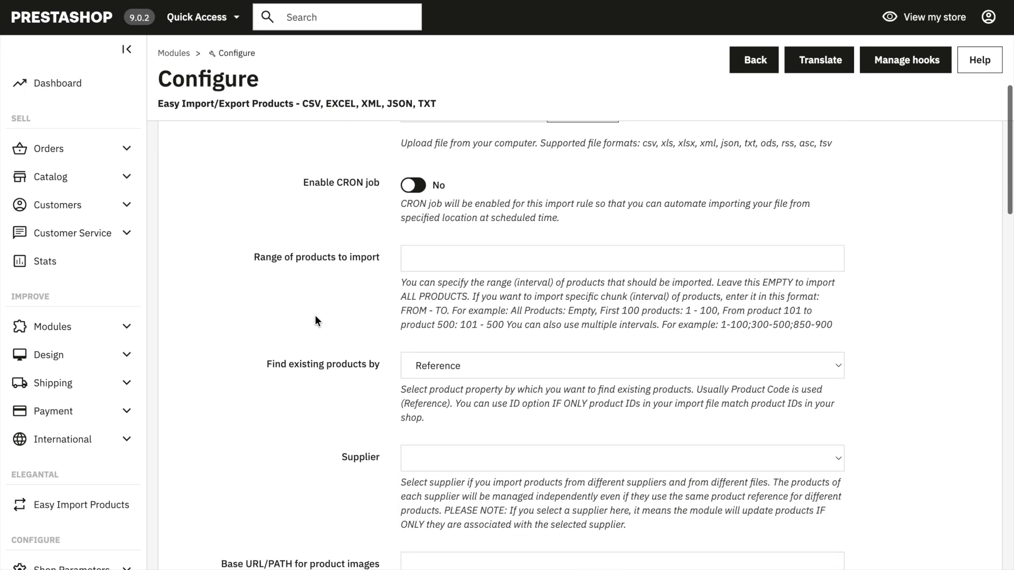
{"action": "scroll", "coordinate": [315, 314], "scroll_direction": "down", "scroll_amount": 2}
{"action": "scroll", "coordinate": [315, 315], "scroll_direction": "up", "scroll_amount": 15}
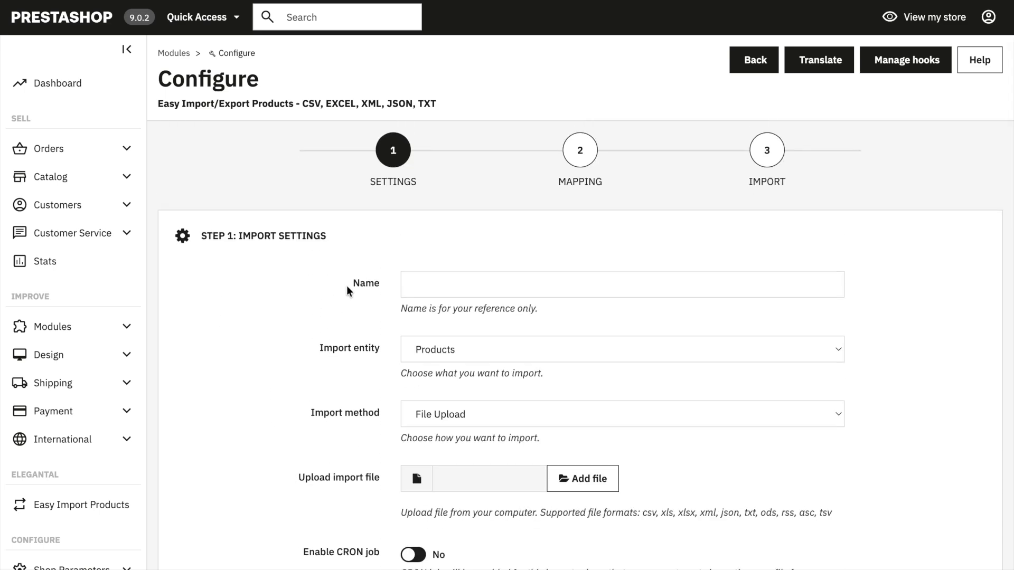
{"action": "left_click_drag", "start_coordinate": [347, 288], "coordinate": [387, 285]}
{"action": "left_click", "coordinate": [424, 284]}
{"action": "type", "text": "Test"}
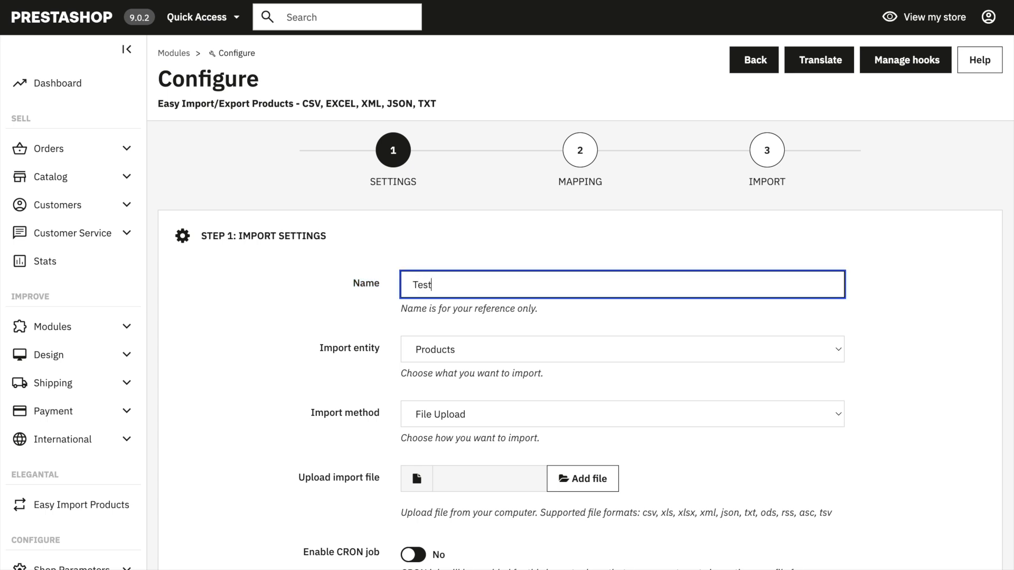
Step: Choose Products as the import entity of the rule
{"action": "left_click", "coordinate": [316, 330]}
{"action": "left_click_drag", "start_coordinate": [317, 351], "coordinate": [394, 352]}
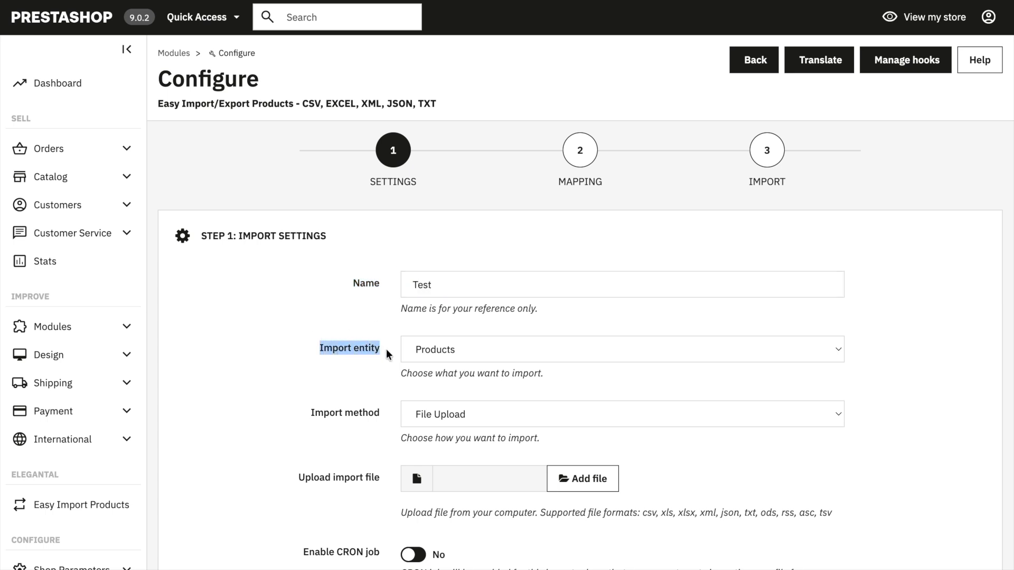
{"action": "left_click", "coordinate": [427, 356]}
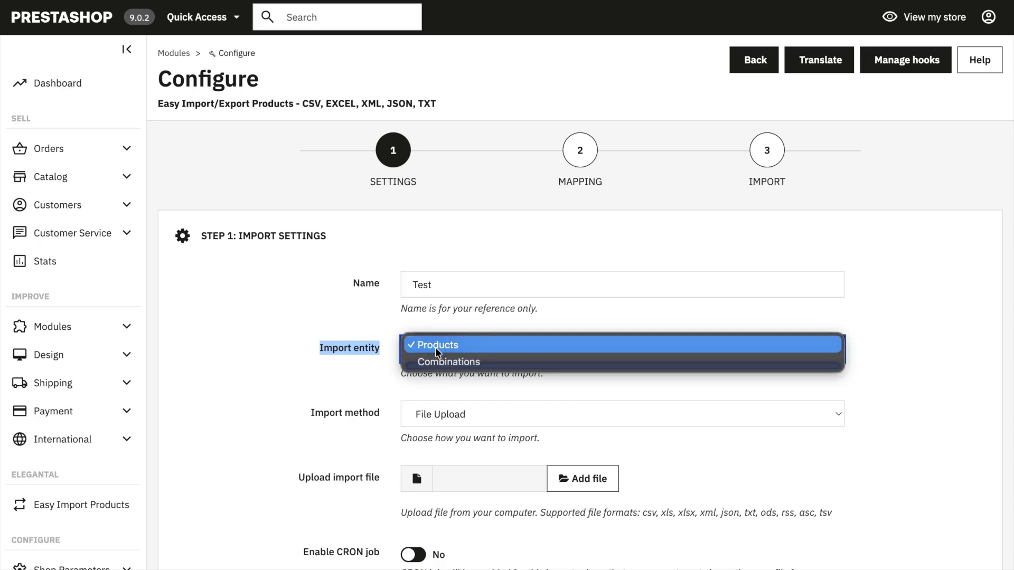
{"action": "left_click", "coordinate": [437, 346]}
{"action": "left_click", "coordinate": [366, 385]}
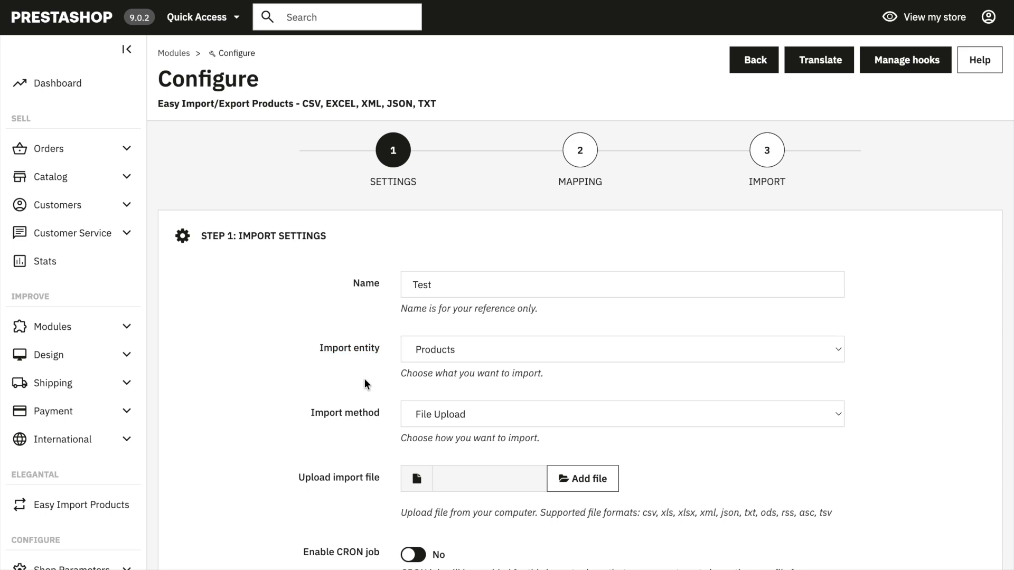
Step: Check the available import methods and set the import method to File From URL
{"action": "scroll", "coordinate": [364, 380], "scroll_direction": "down", "scroll_amount": 3}
{"action": "left_click_drag", "start_coordinate": [297, 268], "coordinate": [429, 271]}
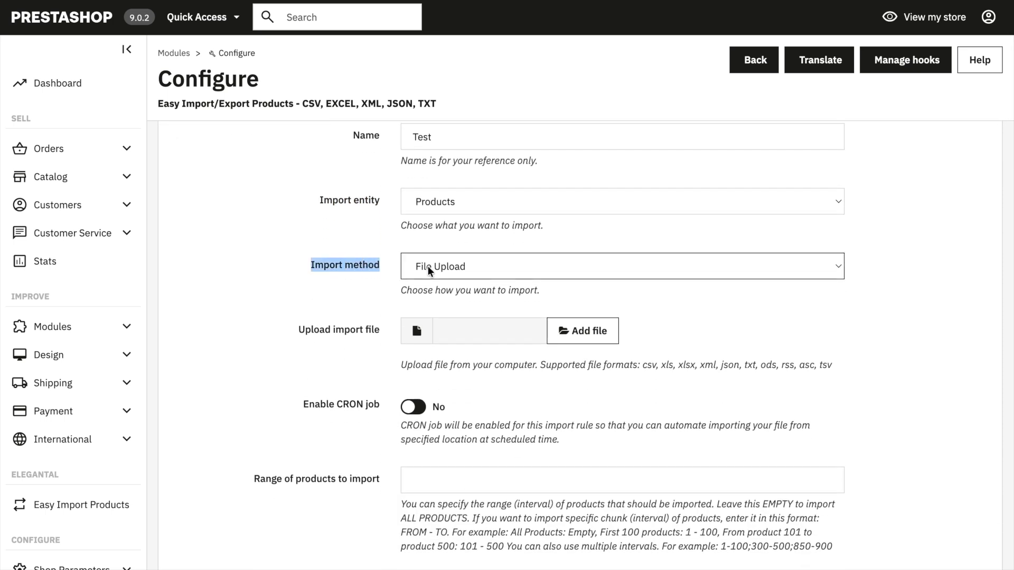
{"action": "left_click", "coordinate": [429, 267]}
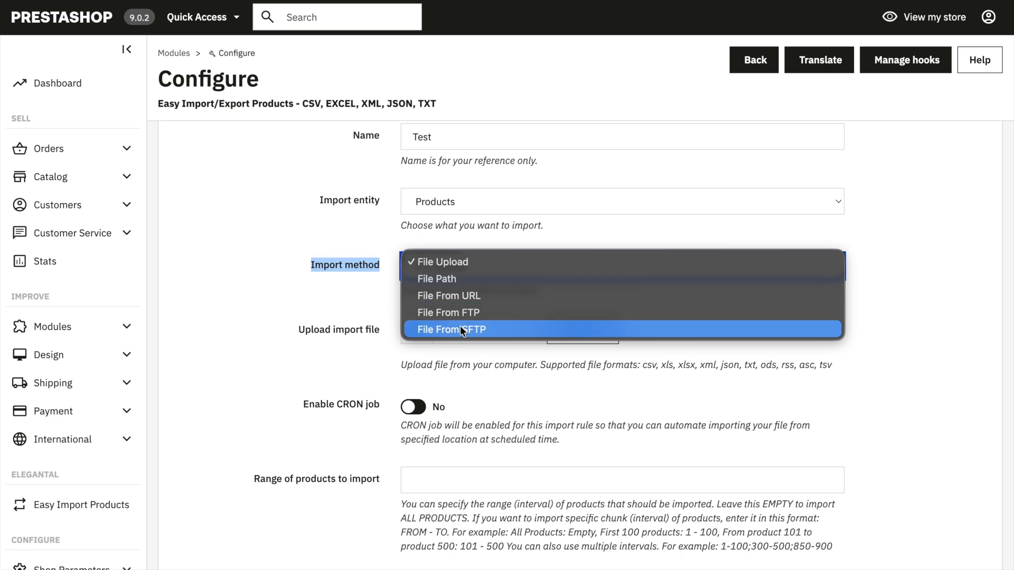
{"action": "left_click", "coordinate": [297, 286]}
{"action": "left_click", "coordinate": [353, 295]}
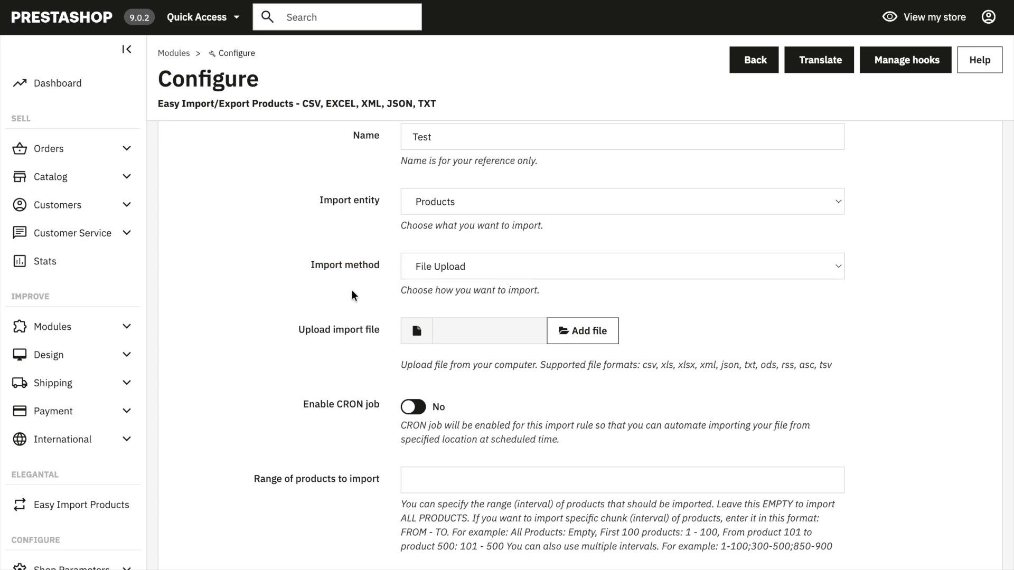
{"action": "left_click", "coordinate": [457, 272]}
{"action": "left_click", "coordinate": [462, 296]}
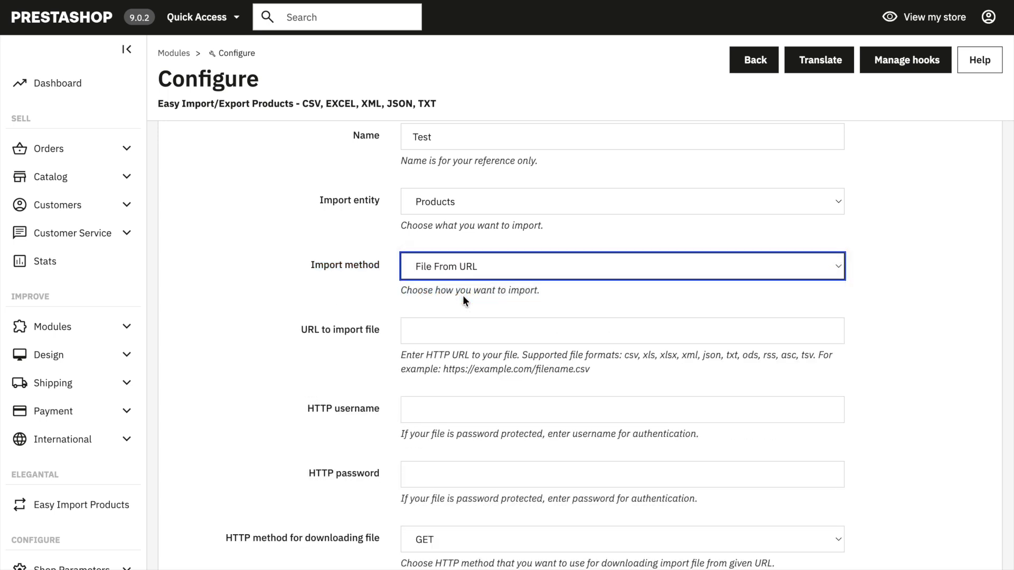
{"action": "left_click_drag", "start_coordinate": [300, 330], "coordinate": [385, 324]}
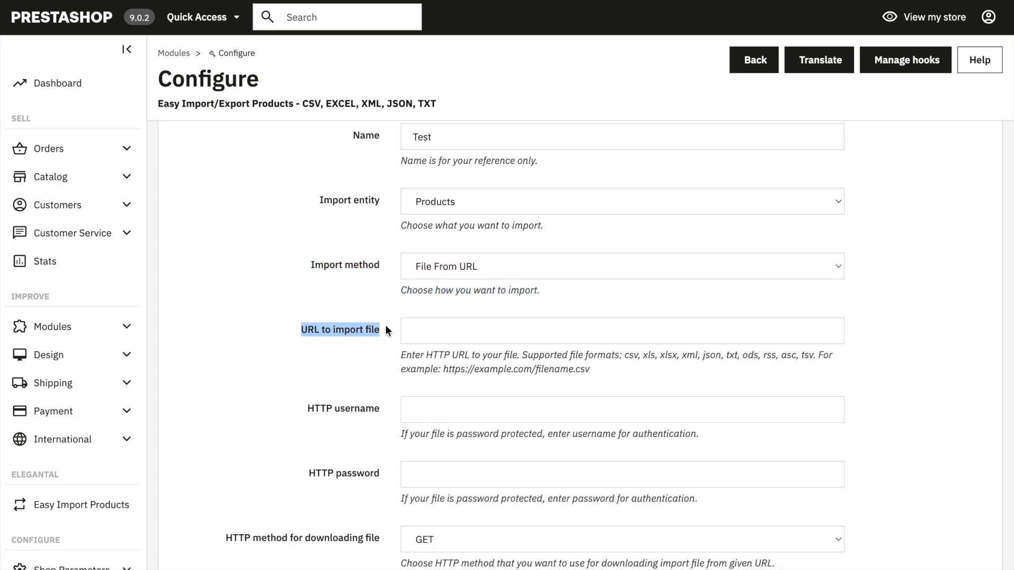
{"action": "left_click", "coordinate": [437, 334]}
{"action": "type", "text": "http://localhost/import/files/Products.csv"}
{"action": "left_click", "coordinate": [305, 355]}
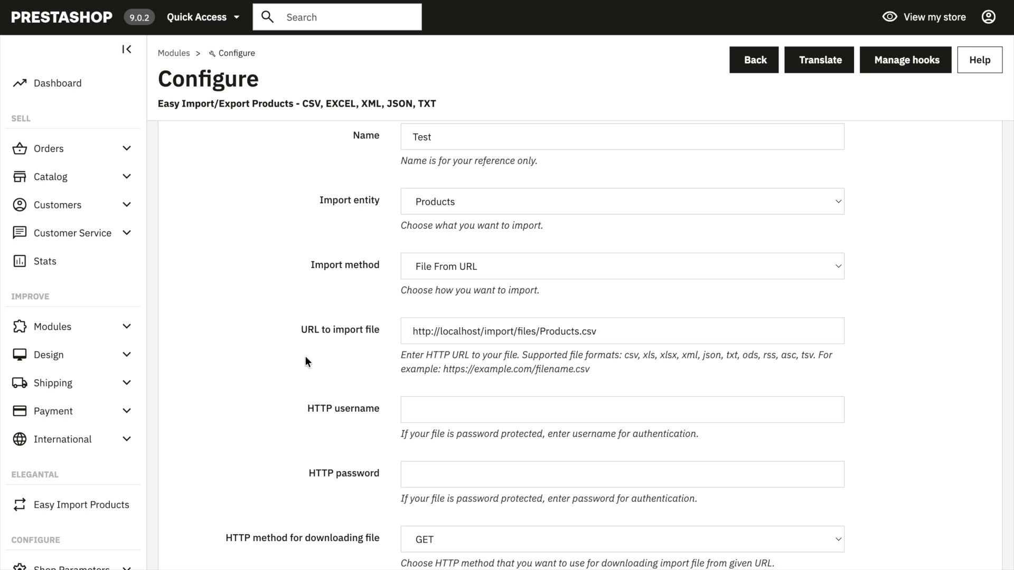
Step: Enable the CRON job for the import rule
{"action": "scroll", "coordinate": [305, 359], "scroll_direction": "down", "scroll_amount": 5}
{"action": "left_click", "coordinate": [402, 348]}
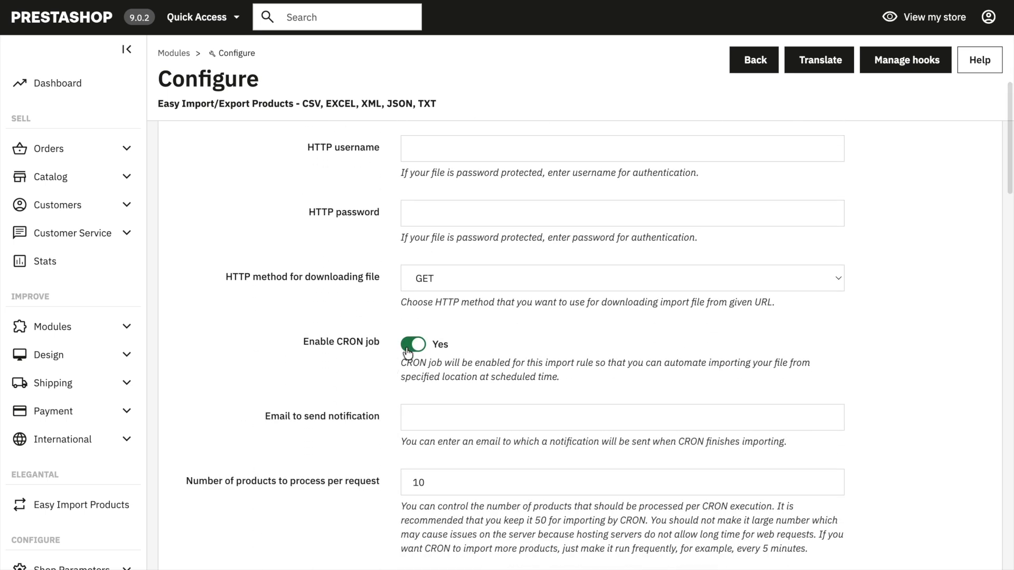
{"action": "left_click_drag", "start_coordinate": [275, 418], "coordinate": [367, 415]}
{"action": "left_click", "coordinate": [307, 389]}
Step: Set the number of products to process per request to 50, and switch the CRON job back off
{"action": "scroll", "coordinate": [308, 389], "scroll_direction": "down", "scroll_amount": 4}
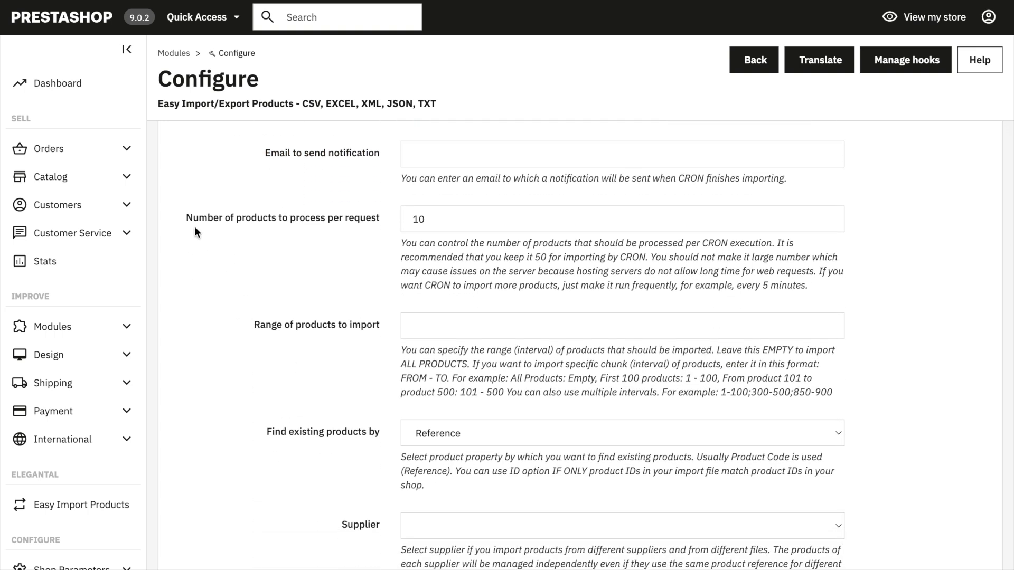
{"action": "left_click_drag", "start_coordinate": [368, 221], "coordinate": [410, 220]}
{"action": "type", "text": "2"}
{"action": "key", "text": "shift+Left"}
{"action": "type", "text": "5"}
{"action": "left_click", "coordinate": [274, 265]}
{"action": "scroll", "coordinate": [295, 299], "scroll_direction": "up", "scroll_amount": 3}
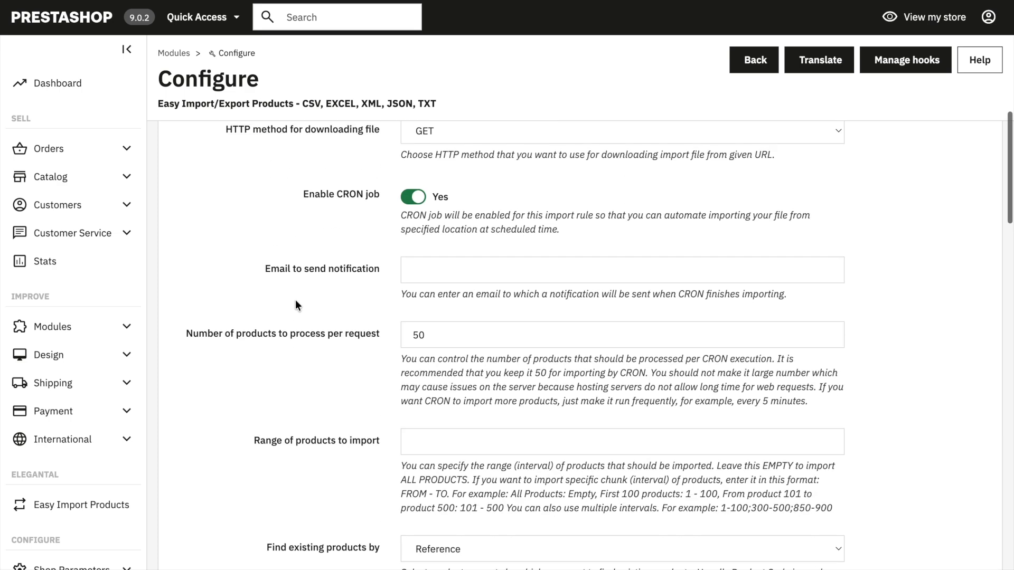
{"action": "left_click", "coordinate": [416, 200]}
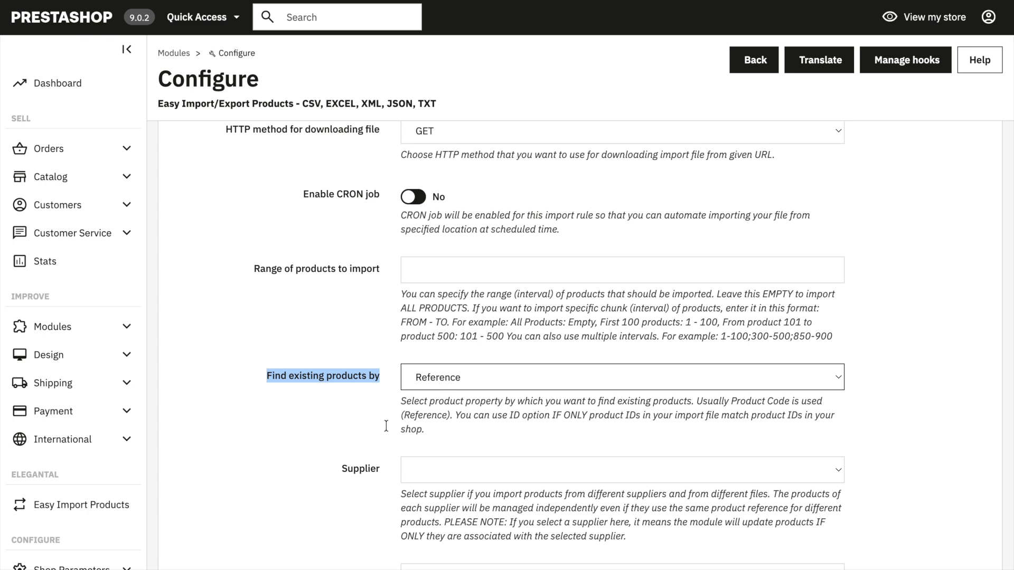
Step: Examine the available properties for finding existing products and the supplier choices, leaving both settings as they are
{"action": "left_click", "coordinate": [440, 375]}
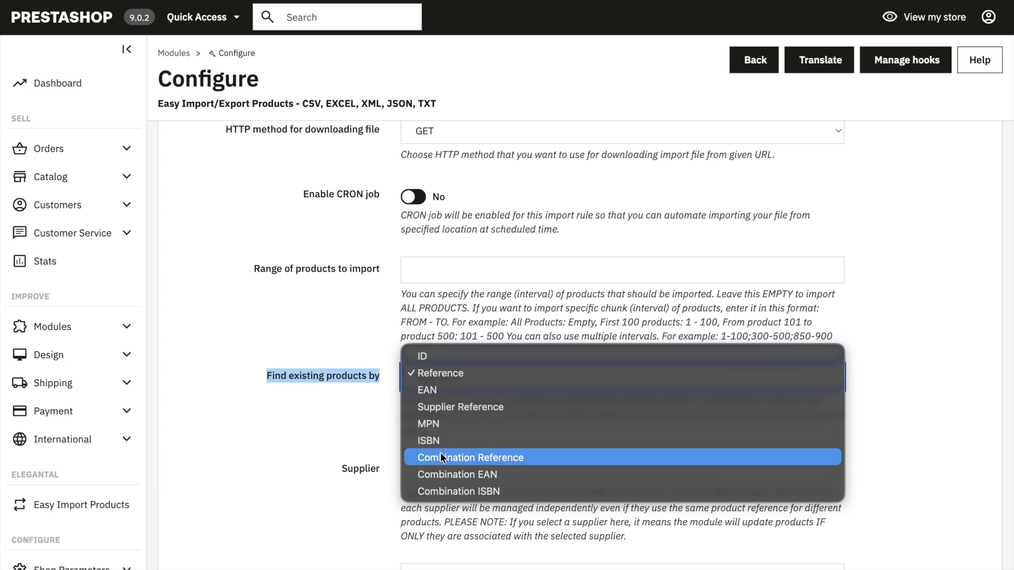
{"action": "left_click", "coordinate": [354, 434]}
{"action": "scroll", "coordinate": [353, 434], "scroll_direction": "down", "scroll_amount": 3}
{"action": "scroll", "coordinate": [354, 434], "scroll_direction": "down", "scroll_amount": 2}
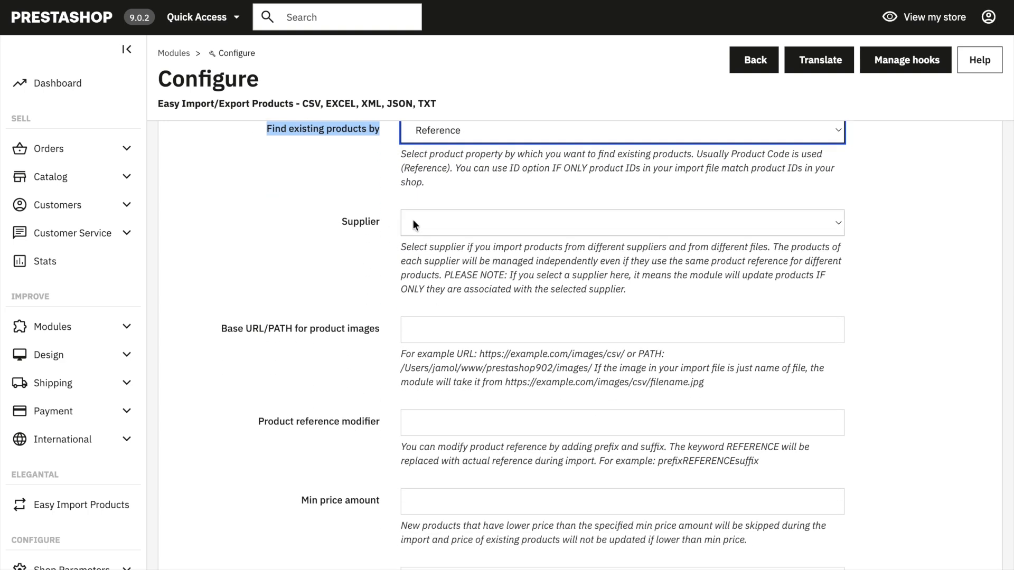
{"action": "left_click", "coordinate": [414, 222]}
{"action": "left_click", "coordinate": [354, 259]}
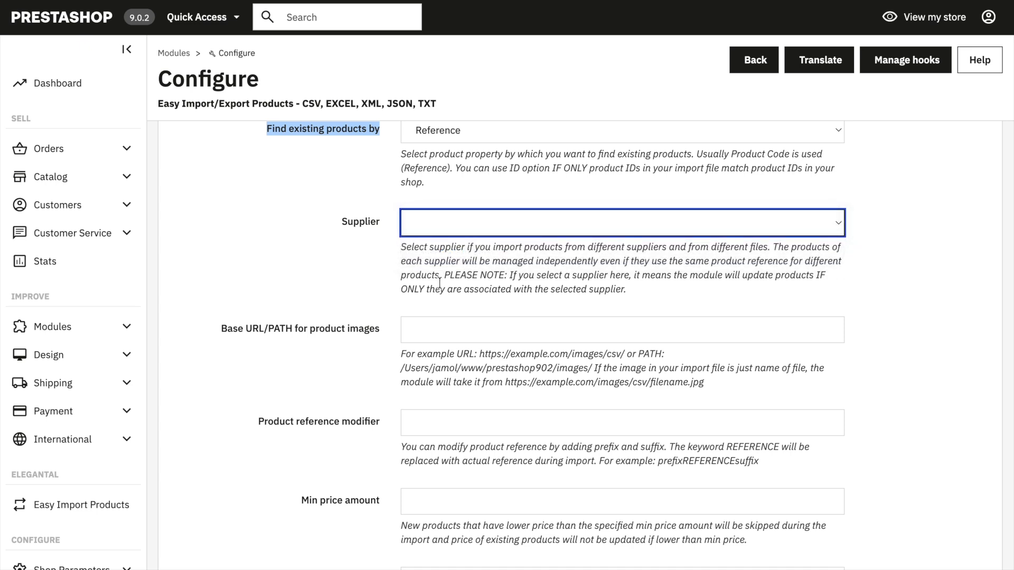
{"action": "left_click", "coordinate": [369, 258]}
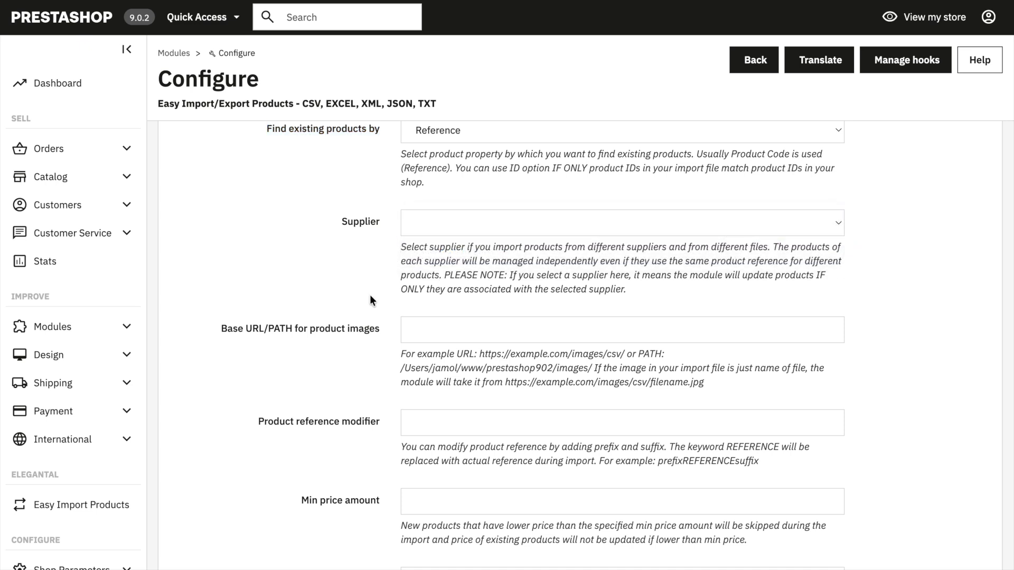
{"action": "scroll", "coordinate": [371, 299], "scroll_direction": "down", "scroll_amount": 2}
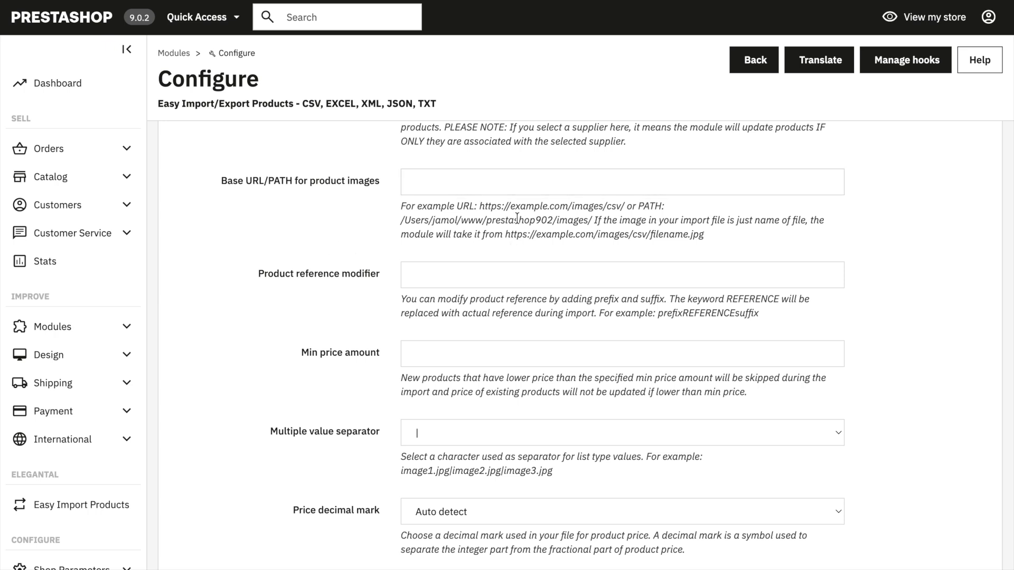
{"action": "left_click_drag", "start_coordinate": [505, 234], "coordinate": [631, 233]}
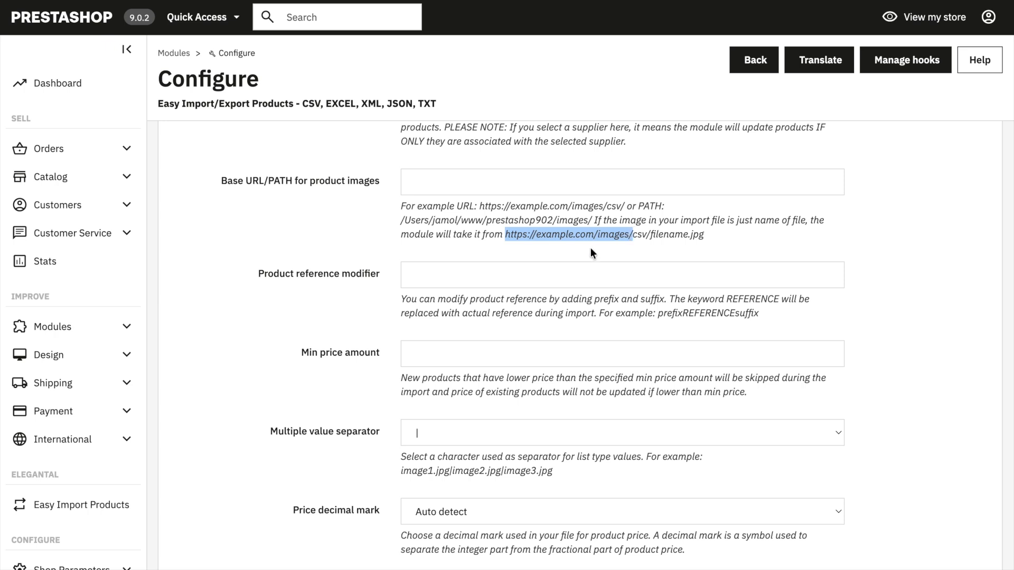
{"action": "left_click_drag", "start_coordinate": [555, 234], "coordinate": [475, 182]}
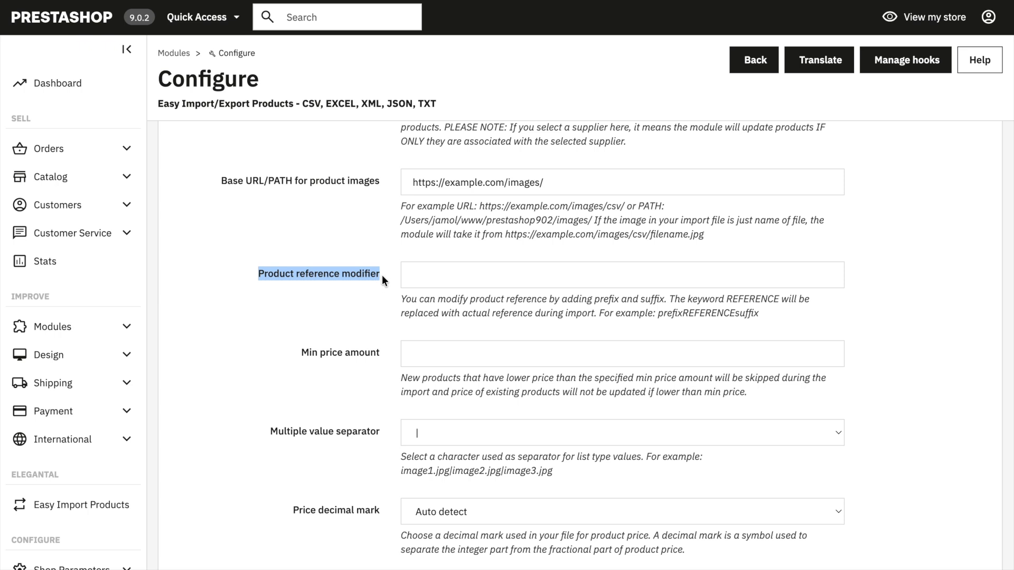
{"action": "left_click", "coordinate": [340, 309]}
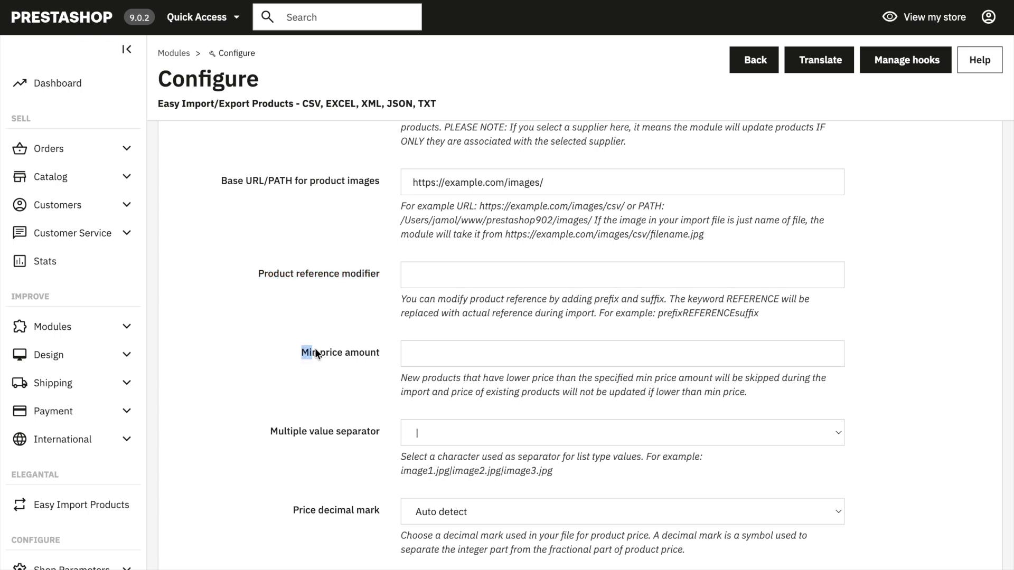
Step: Set the minimum price amount for imported products to 1
{"action": "left_click", "coordinate": [412, 355]}
{"action": "left_click", "coordinate": [348, 391]}
{"action": "scroll", "coordinate": [583, 381], "scroll_direction": "down", "scroll_amount": 1}
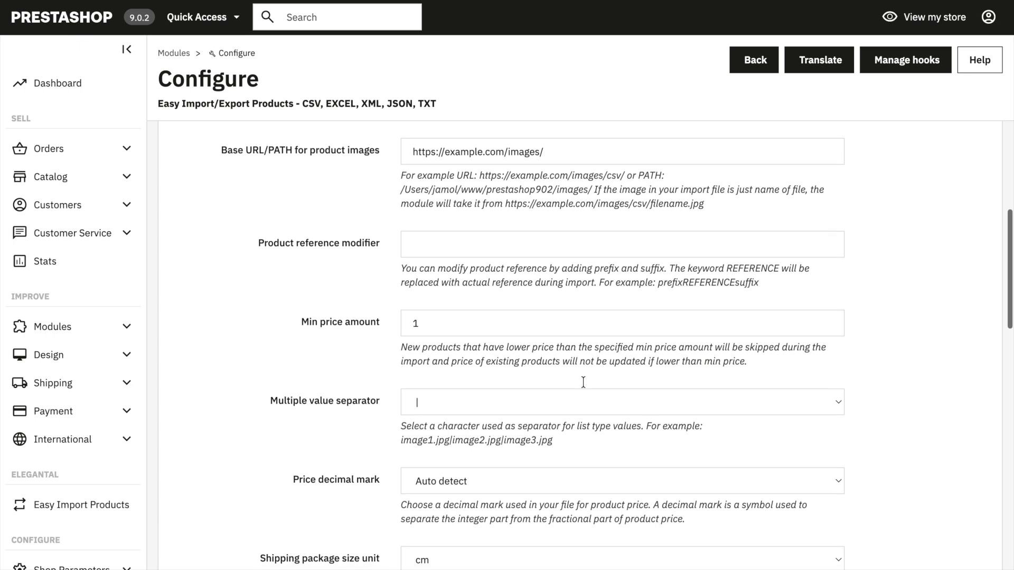
Step: Clear the base URL for product images
{"action": "triple_click", "coordinate": [550, 160]}
{"action": "key", "text": "BackSpace"}
{"action": "left_click", "coordinate": [252, 255]}
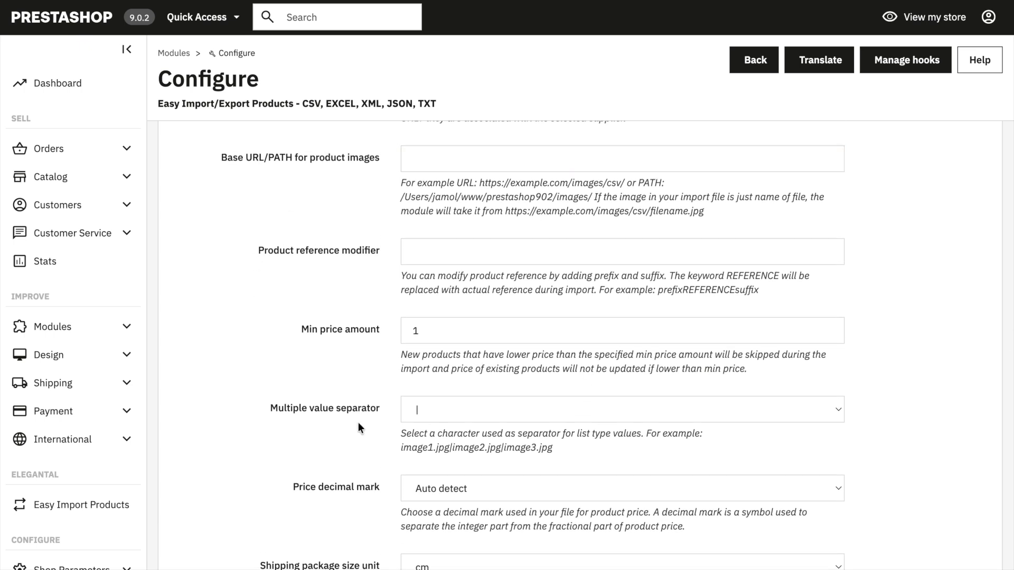
Step: Examine the available multiple value separators and the price decimal mark setting, leaving both as they are
{"action": "left_click_drag", "start_coordinate": [257, 407], "coordinate": [394, 411]}
{"action": "left_click", "coordinate": [450, 407]}
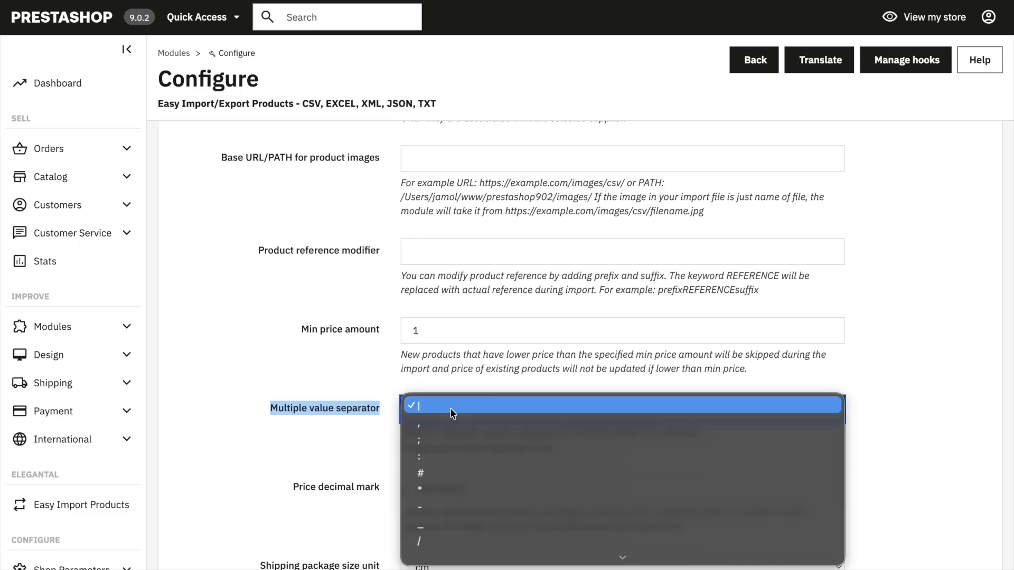
{"action": "mouse_move", "coordinate": [438, 557]}
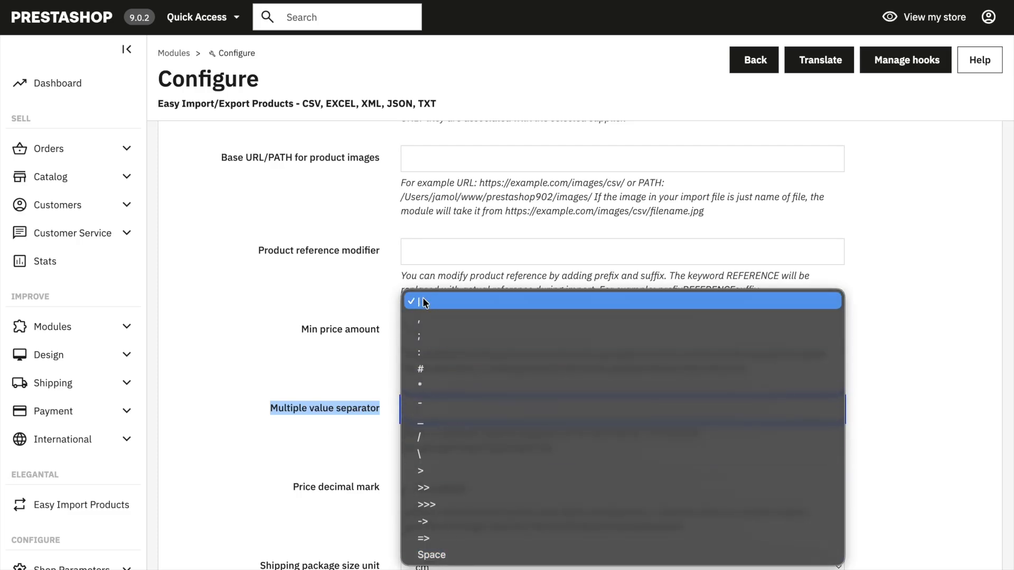
{"action": "left_click", "coordinate": [325, 445]}
{"action": "left_click", "coordinate": [273, 480]}
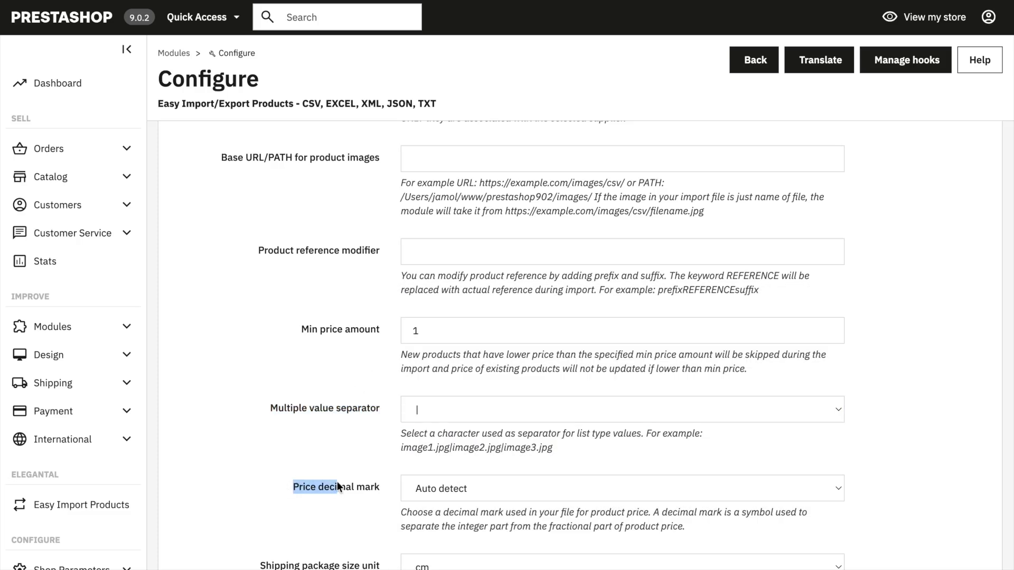
{"action": "left_click", "coordinate": [218, 458]}
Step: Examine the shipping package size unit choices and the weight unit setting without changing them
{"action": "scroll", "coordinate": [219, 458], "scroll_direction": "down", "scroll_amount": 5}
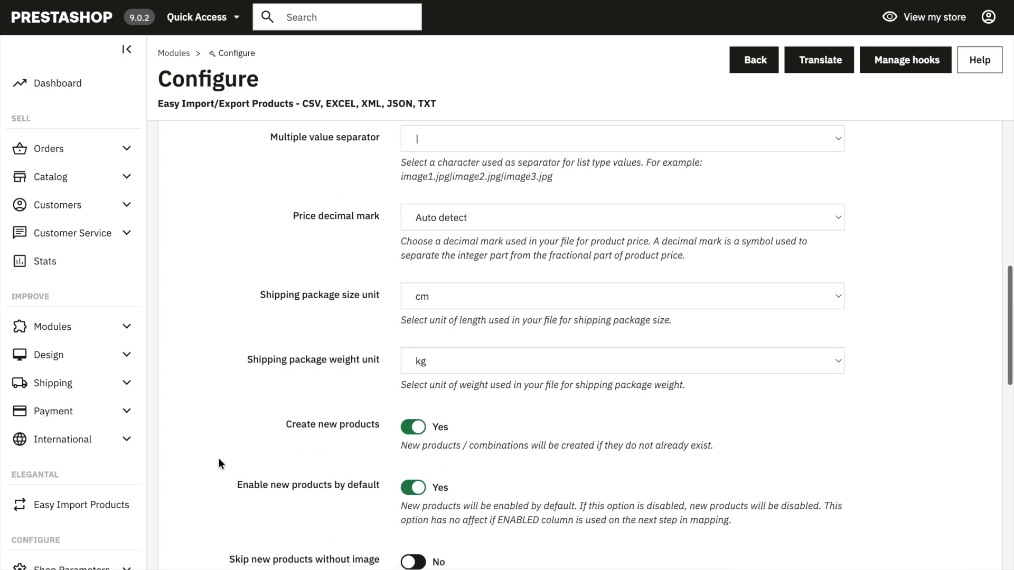
{"action": "left_click_drag", "start_coordinate": [255, 286], "coordinate": [388, 285]}
{"action": "left_click", "coordinate": [434, 285]}
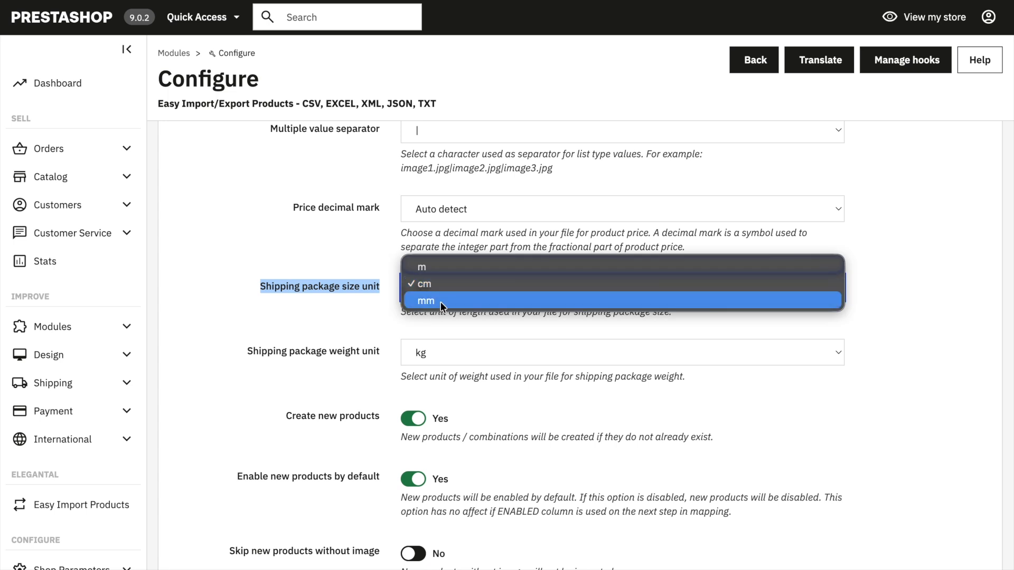
{"action": "left_click", "coordinate": [360, 326]}
{"action": "left_click", "coordinate": [238, 353]}
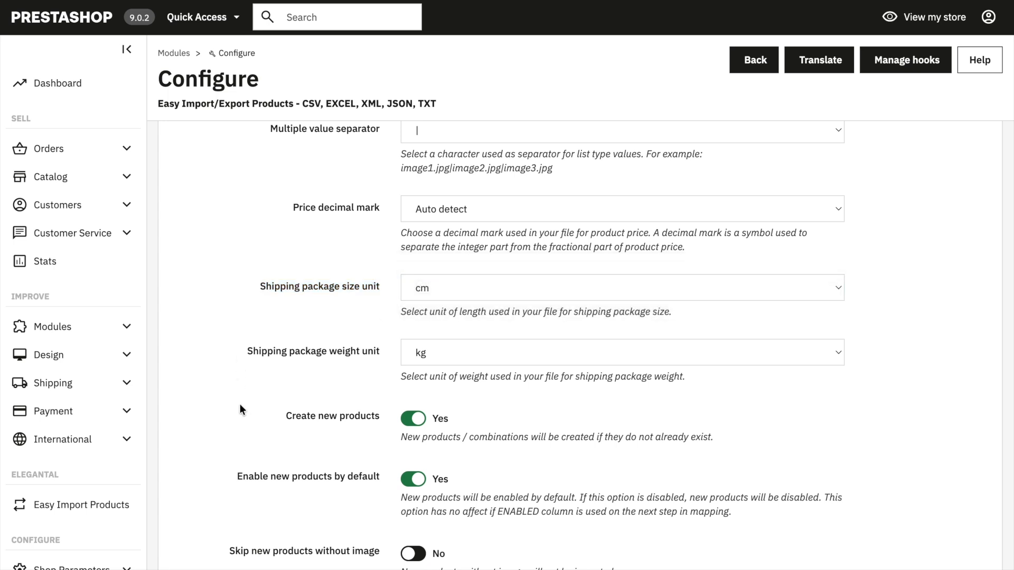
Step: Examine the settings for creating new products, enabling them by default and updating existing products
{"action": "scroll", "coordinate": [240, 403], "scroll_direction": "down", "scroll_amount": 2}
{"action": "scroll", "coordinate": [240, 406], "scroll_direction": "down", "scroll_amount": 1}
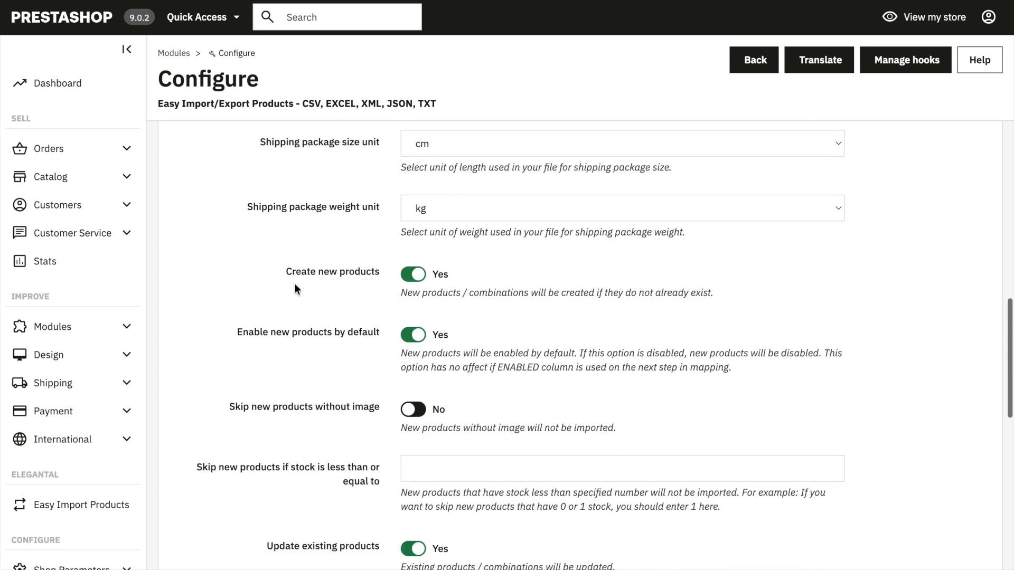
{"action": "left_click_drag", "start_coordinate": [285, 270], "coordinate": [424, 282]}
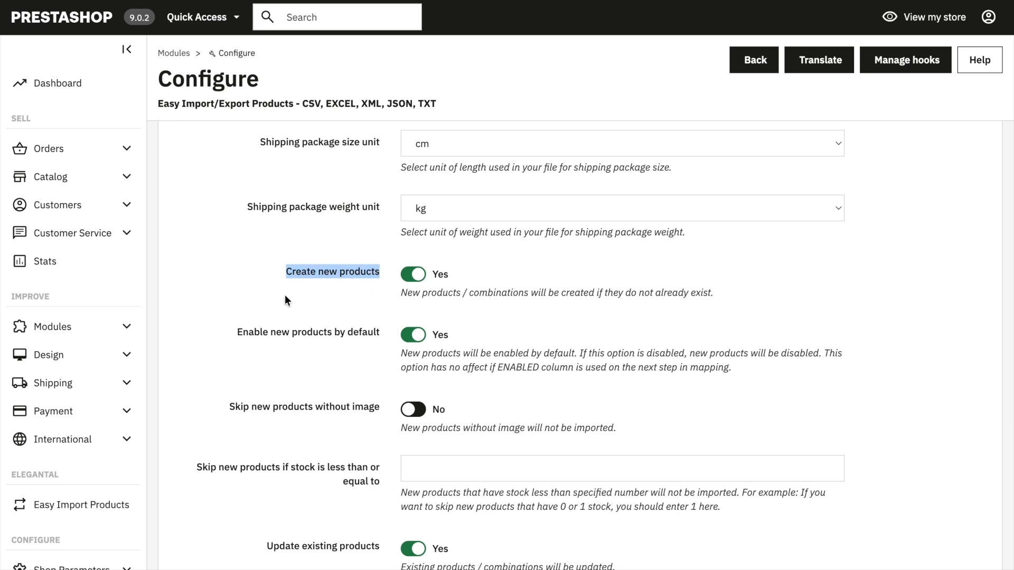
{"action": "scroll", "coordinate": [262, 471], "scroll_direction": "down", "scroll_amount": 2}
{"action": "left_click_drag", "start_coordinate": [265, 417], "coordinate": [380, 416]}
{"action": "left_click", "coordinate": [308, 456]}
{"action": "scroll", "coordinate": [225, 446], "scroll_direction": "down", "scroll_amount": 2}
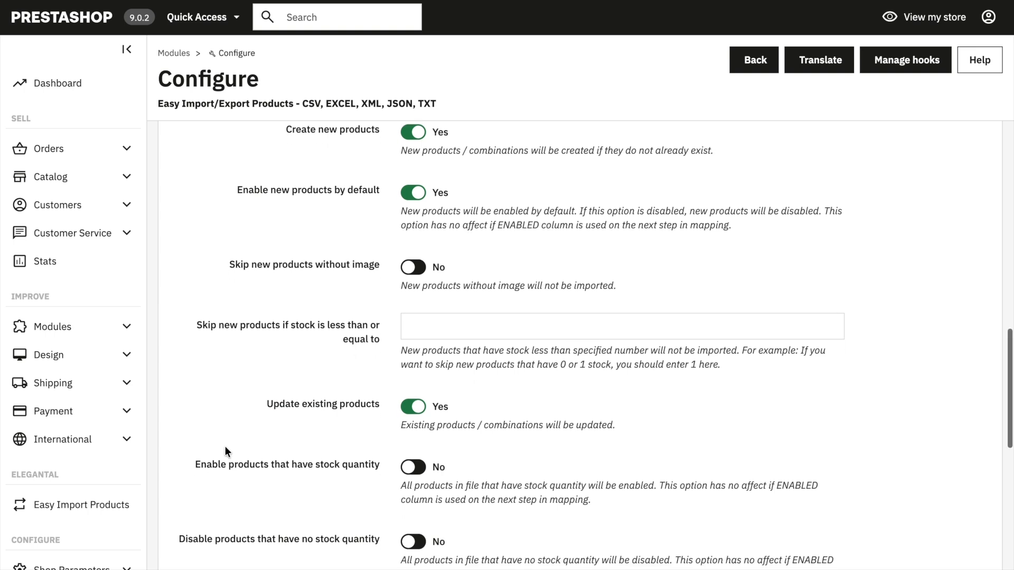
{"action": "scroll", "coordinate": [225, 446], "scroll_direction": "down", "scroll_amount": 3}
{"action": "scroll", "coordinate": [225, 446], "scroll_direction": "up", "scroll_amount": 2}
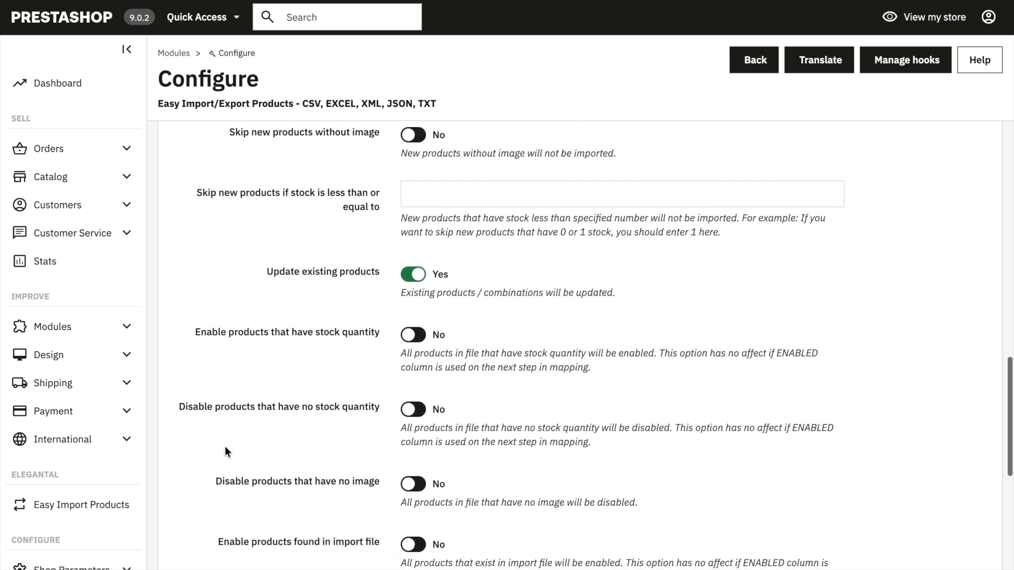
Step: Review the options for skipping, enabling and disabling products by image, stock and file presence, and continue to the mapping configuration
{"action": "left_click_drag", "start_coordinate": [227, 164], "coordinate": [369, 170]}
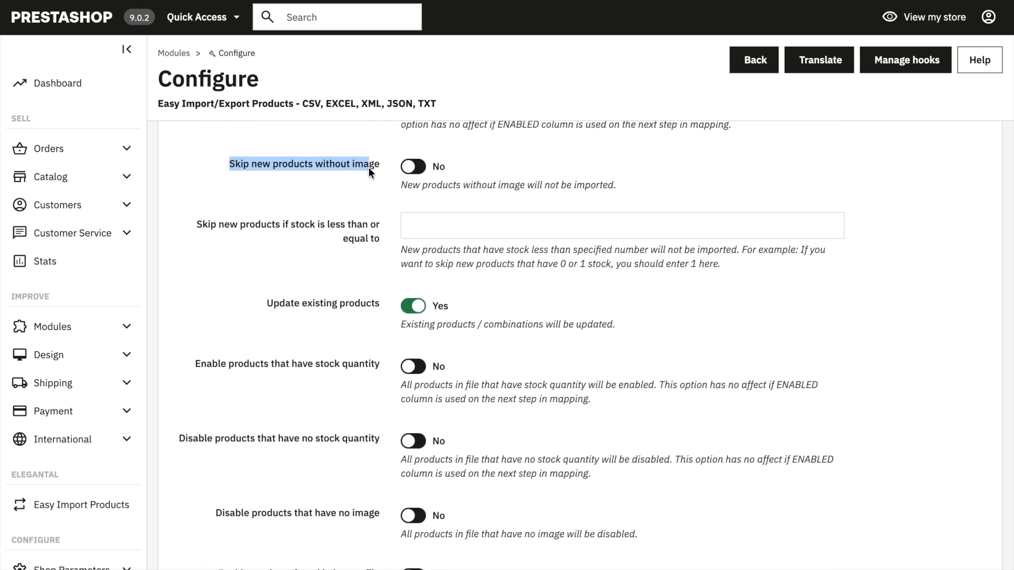
{"action": "left_click_drag", "start_coordinate": [188, 222], "coordinate": [343, 239]}
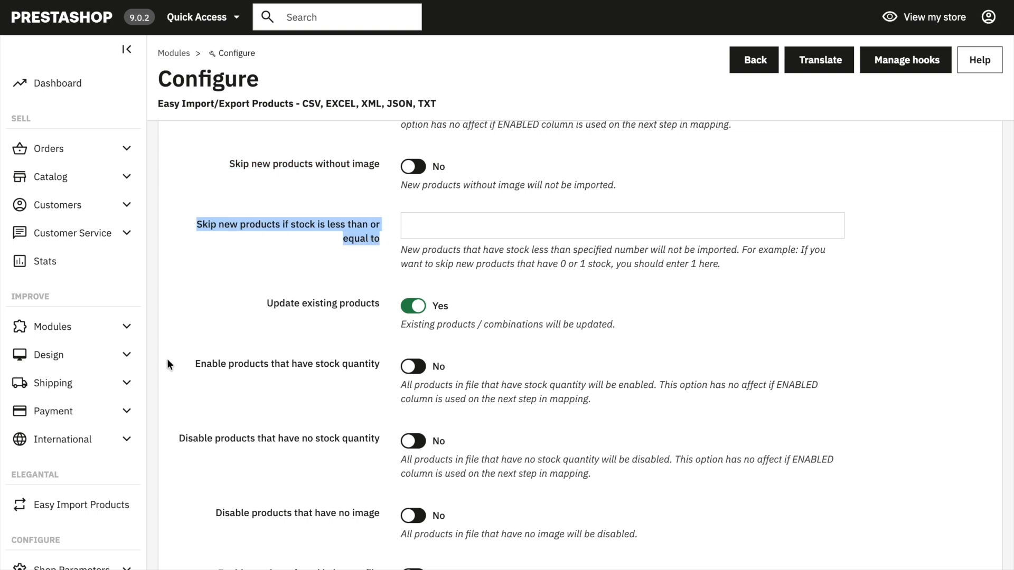
{"action": "left_click_drag", "start_coordinate": [194, 370], "coordinate": [361, 363]}
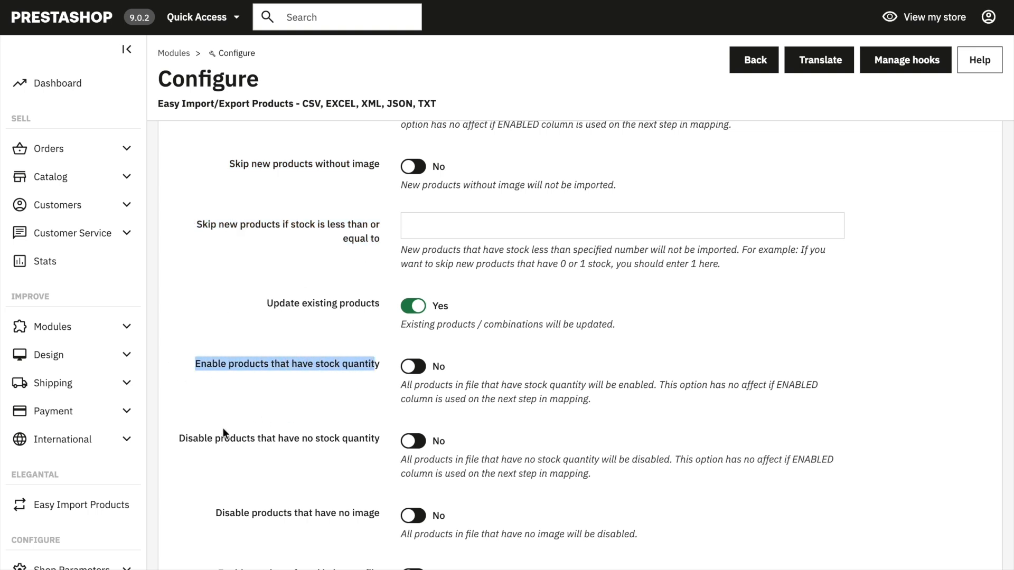
{"action": "left_click_drag", "start_coordinate": [179, 437], "coordinate": [217, 438]}
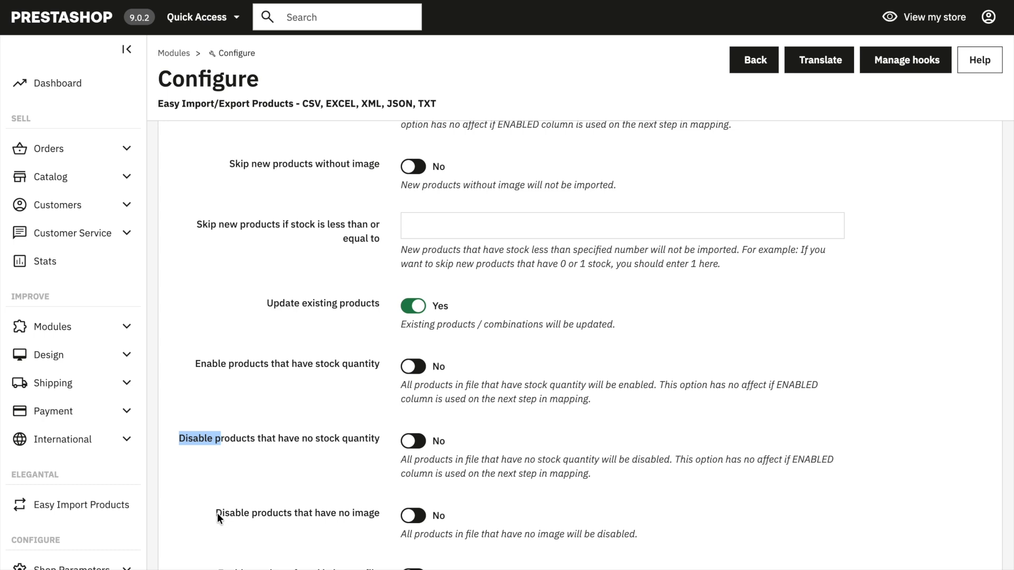
{"action": "scroll", "coordinate": [253, 469], "scroll_direction": "down", "scroll_amount": 4}
{"action": "left_click", "coordinate": [247, 409]}
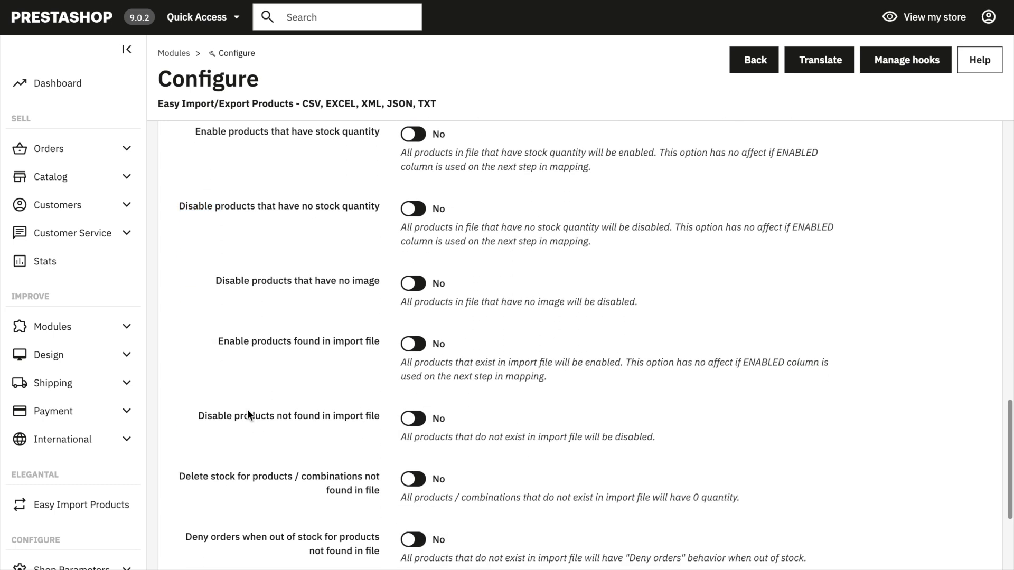
{"action": "scroll", "coordinate": [247, 409], "scroll_direction": "down", "scroll_amount": 4}
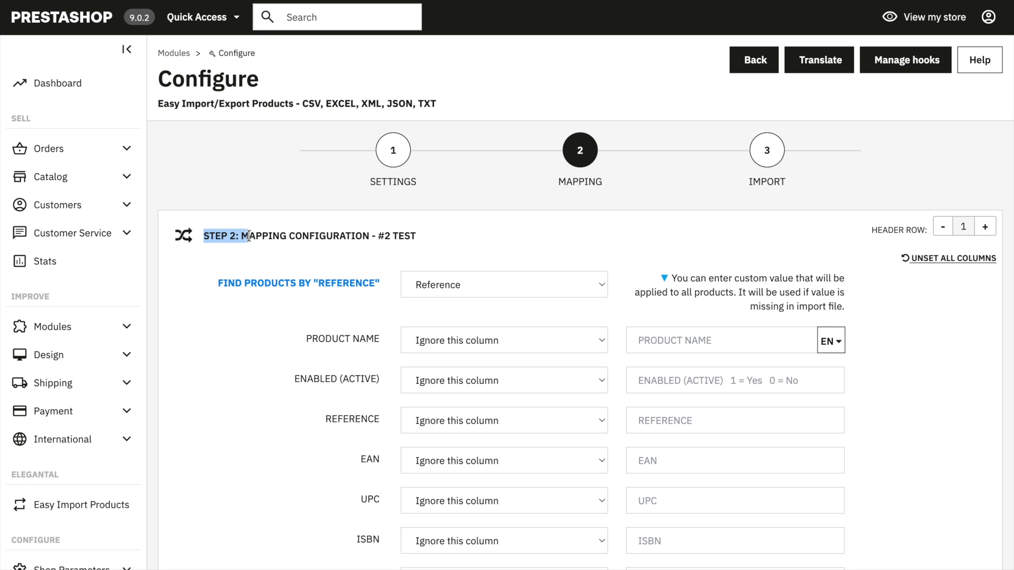
Step: Check which file column is used to find existing products by reference, keeping the Reference column
{"action": "left_click", "coordinate": [440, 255]}
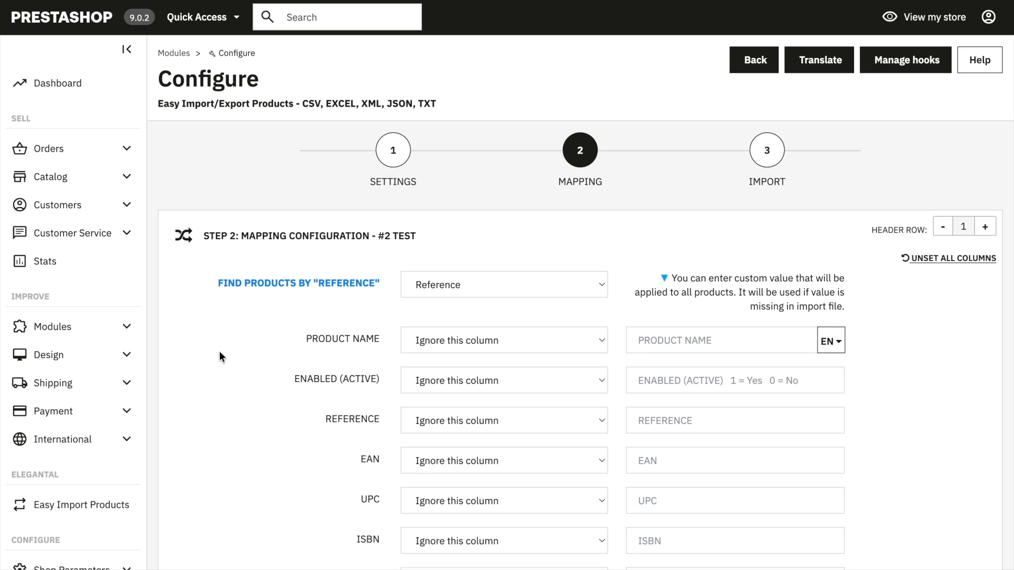
{"action": "scroll", "coordinate": [219, 350], "scroll_direction": "down", "scroll_amount": 1}
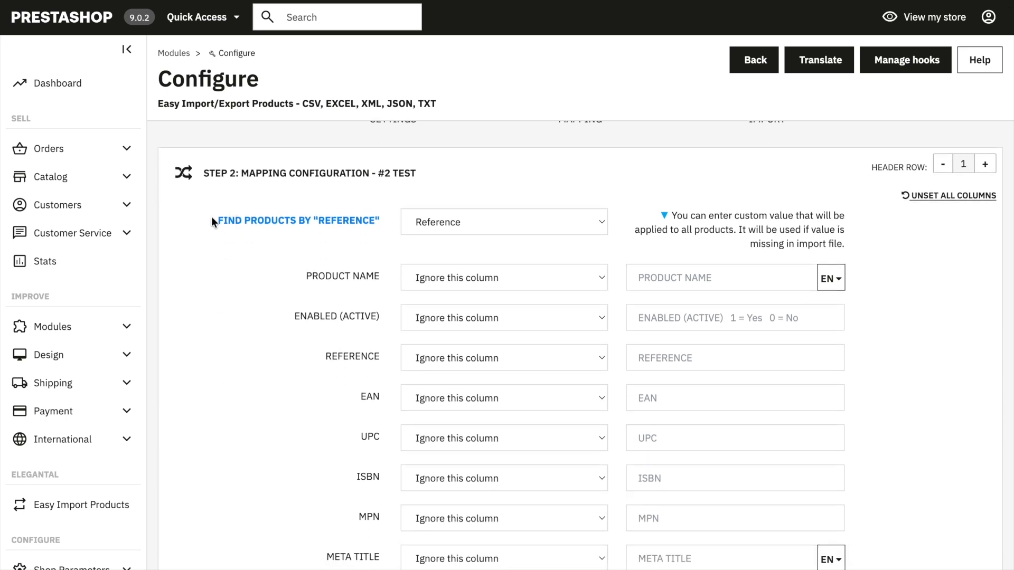
{"action": "left_click_drag", "start_coordinate": [356, 220], "coordinate": [385, 220]}
{"action": "left_click", "coordinate": [417, 221]}
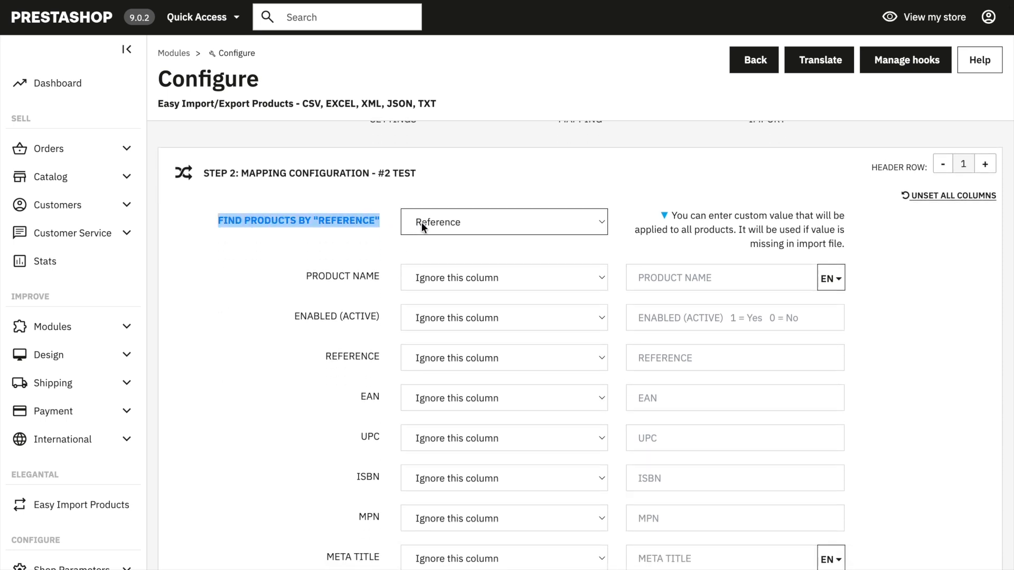
{"action": "left_click", "coordinate": [450, 223]}
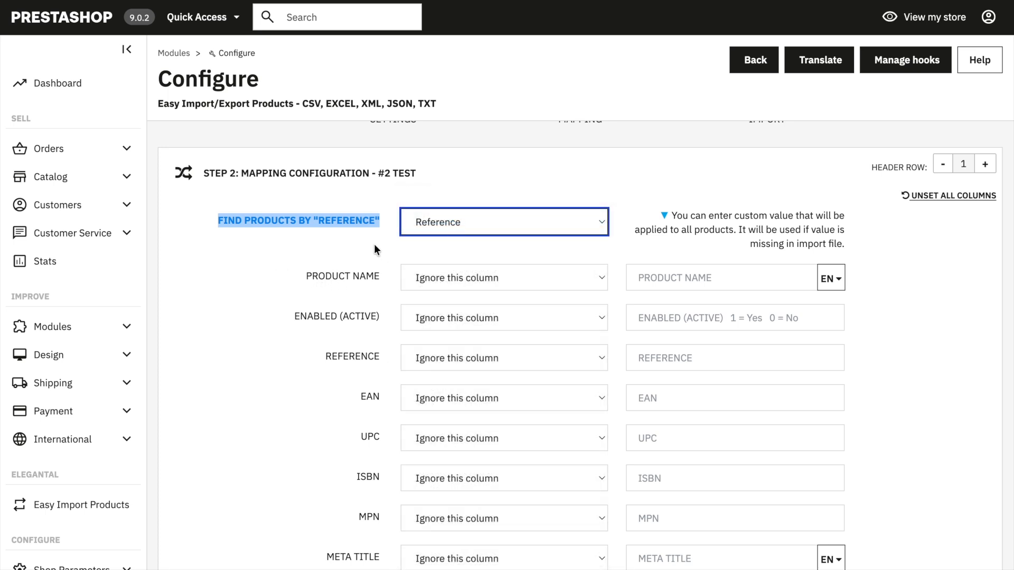
{"action": "left_click", "coordinate": [289, 244]}
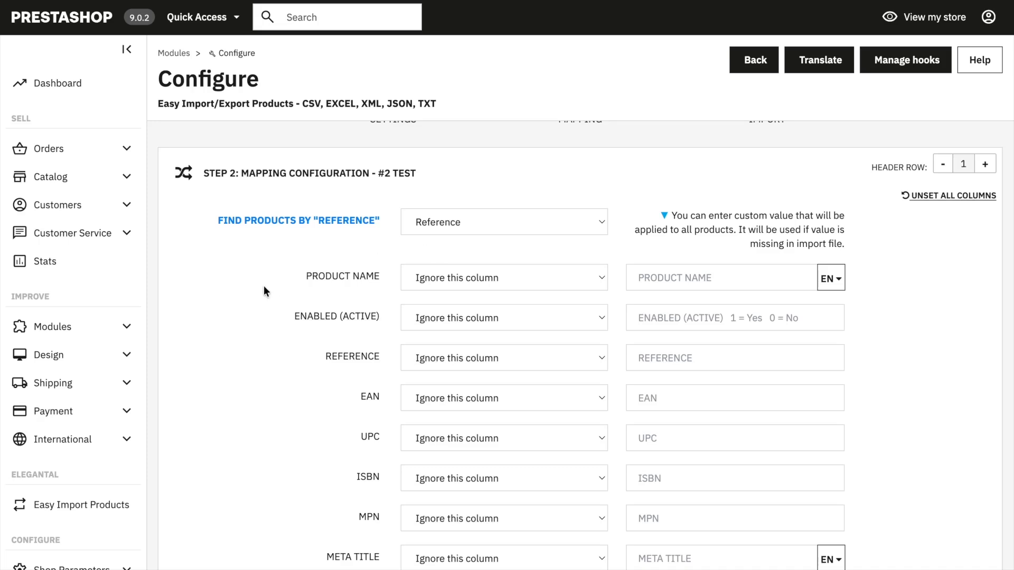
Step: Map the product name to the Name column and the EAN field to the EAN column
{"action": "left_click_drag", "start_coordinate": [301, 275], "coordinate": [417, 278]}
{"action": "left_click", "coordinate": [417, 278]}
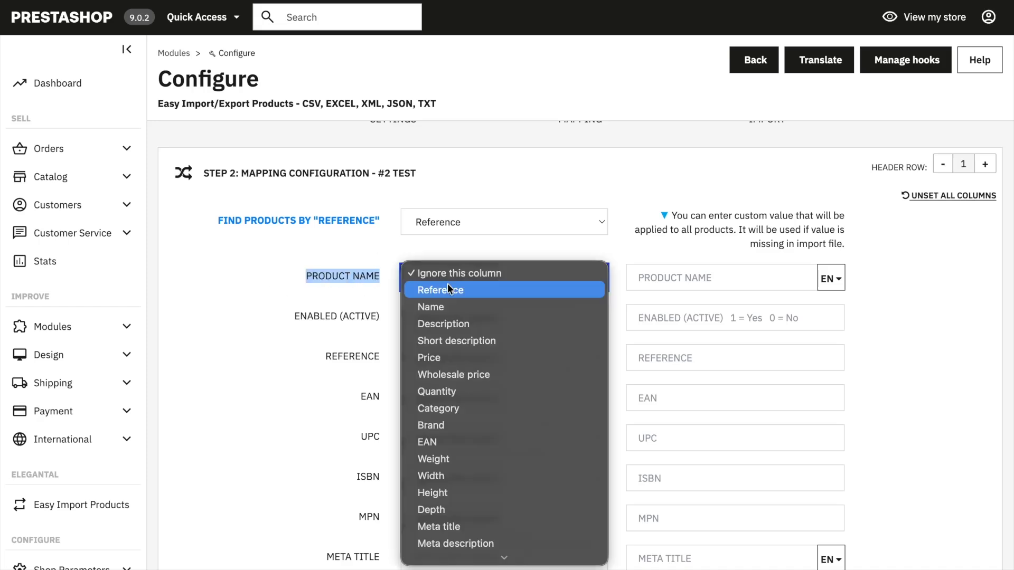
{"action": "left_click", "coordinate": [446, 306]}
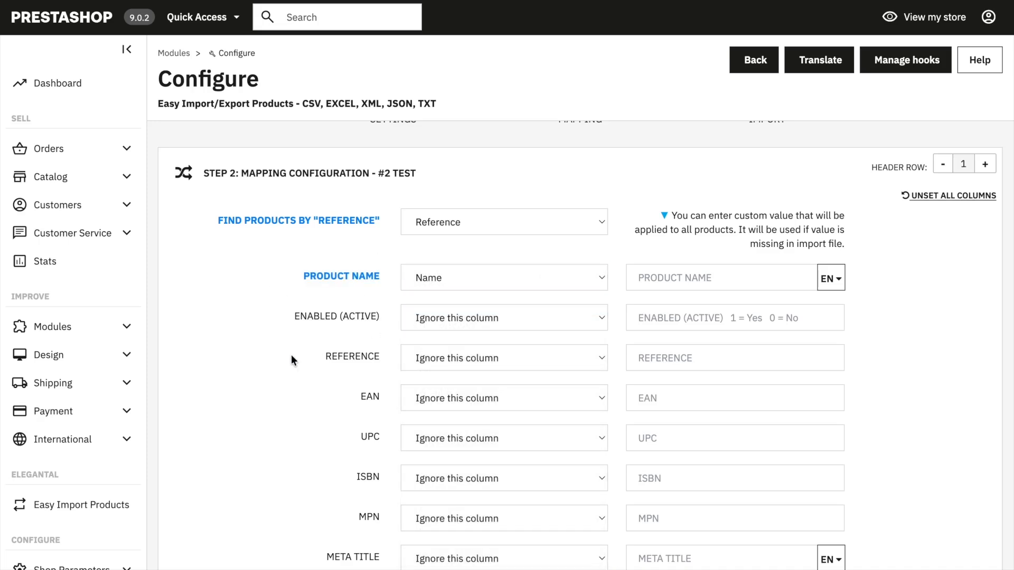
{"action": "scroll", "coordinate": [290, 354], "scroll_direction": "down", "scroll_amount": 1}
{"action": "scroll", "coordinate": [292, 359], "scroll_direction": "down", "scroll_amount": 4}
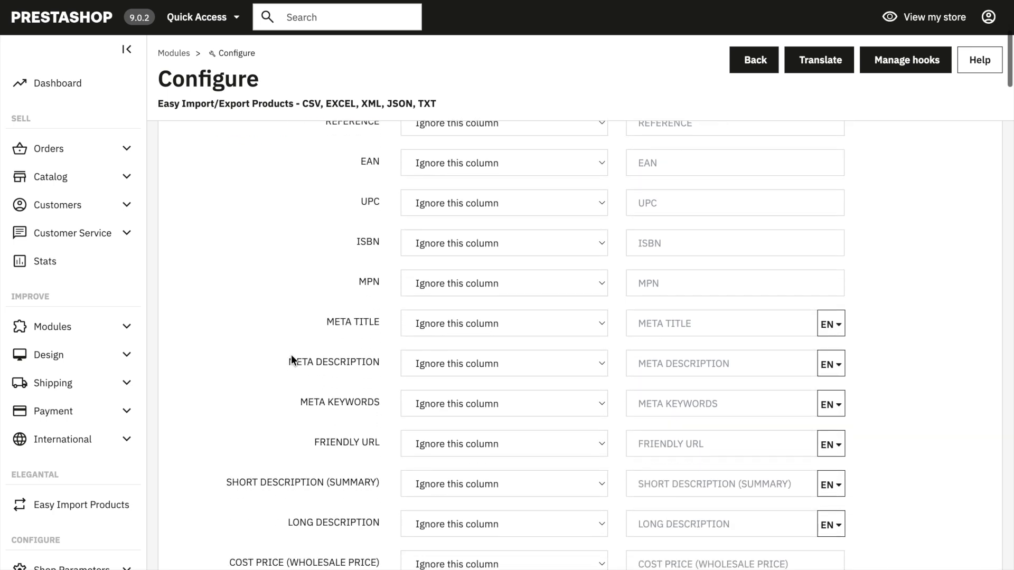
{"action": "scroll", "coordinate": [407, 243], "scroll_direction": "up", "scroll_amount": 1}
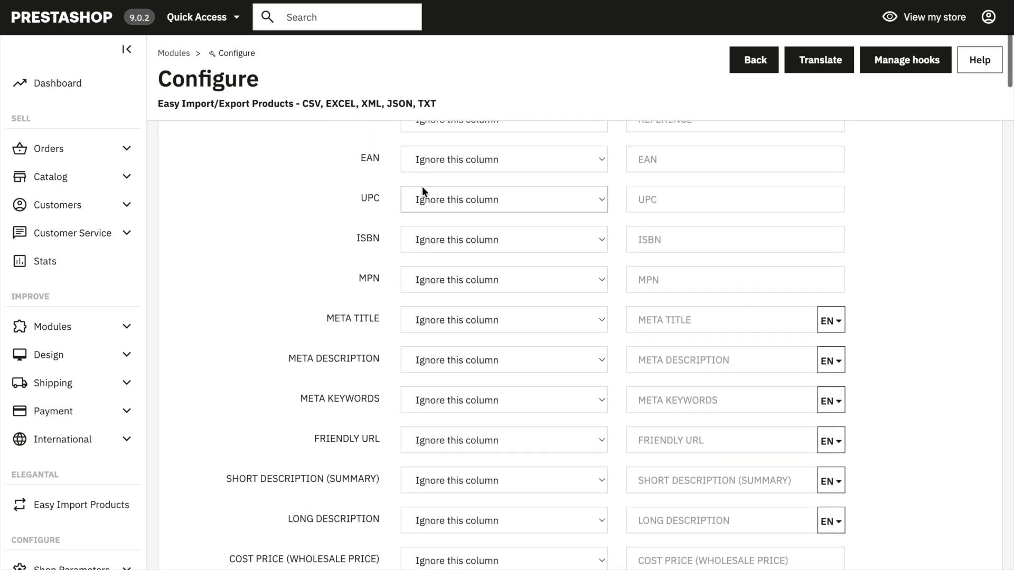
{"action": "left_click", "coordinate": [424, 161]}
{"action": "left_click", "coordinate": [430, 324]}
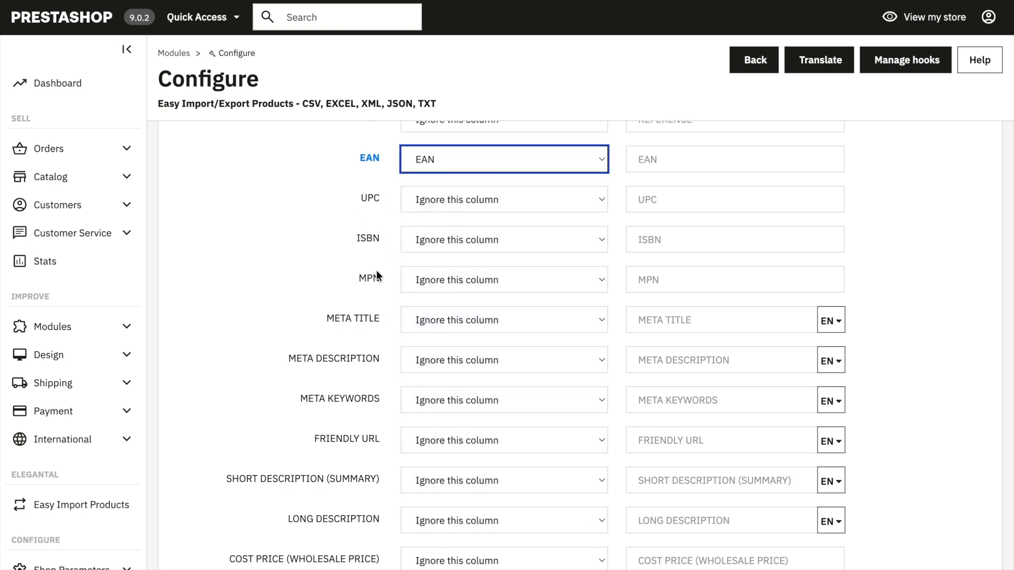
Step: Map the meta title and meta description fields to the Meta title and Meta description columns
{"action": "left_click", "coordinate": [404, 324]}
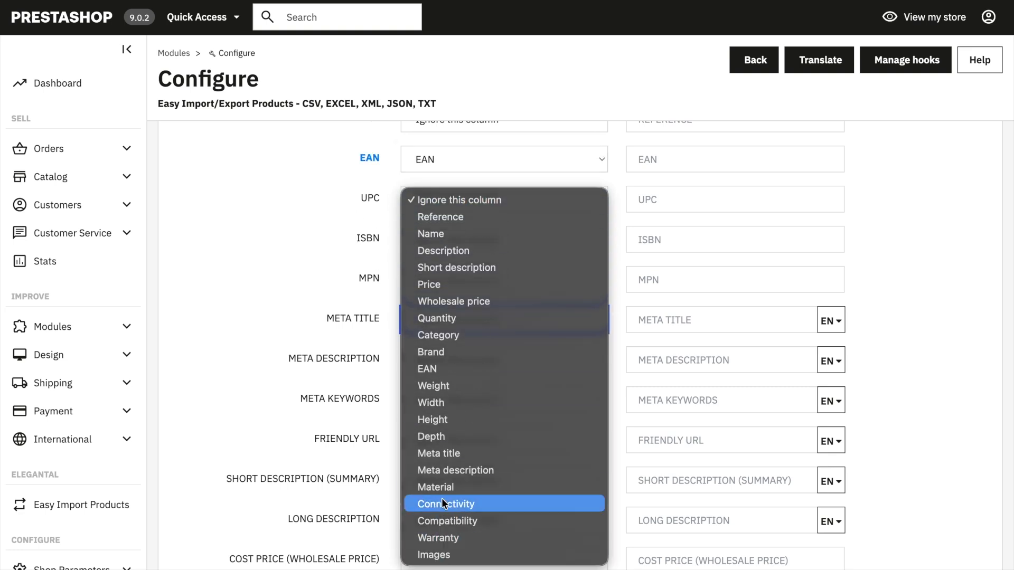
{"action": "left_click", "coordinate": [455, 454]}
{"action": "left_click", "coordinate": [442, 359]}
{"action": "mouse_move", "coordinate": [456, 557]}
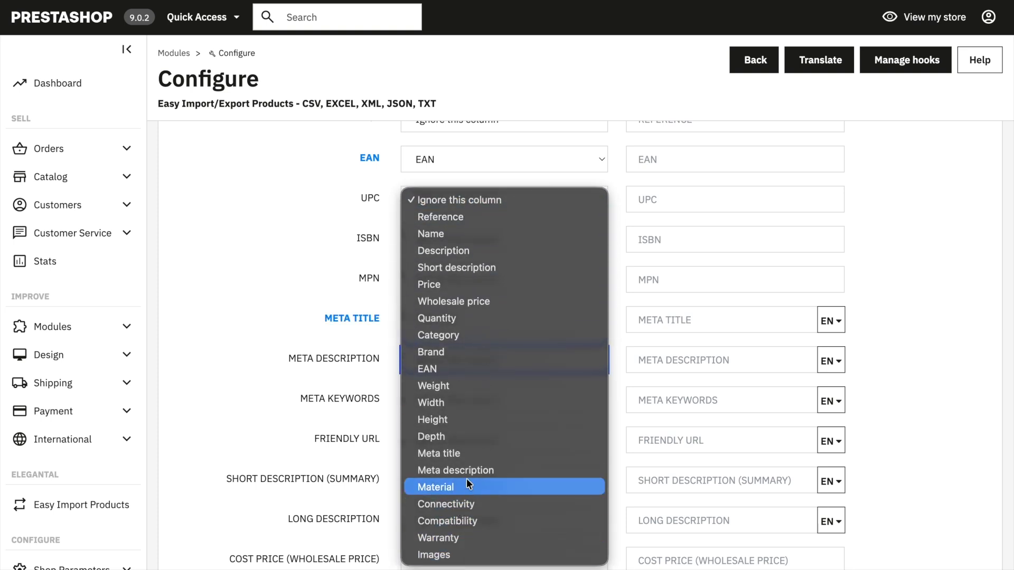
{"action": "left_click", "coordinate": [467, 477]}
Step: Map the short description (summary) to the Short description column and the long description to the Description column
{"action": "scroll", "coordinate": [467, 412], "scroll_direction": "down", "scroll_amount": 4}
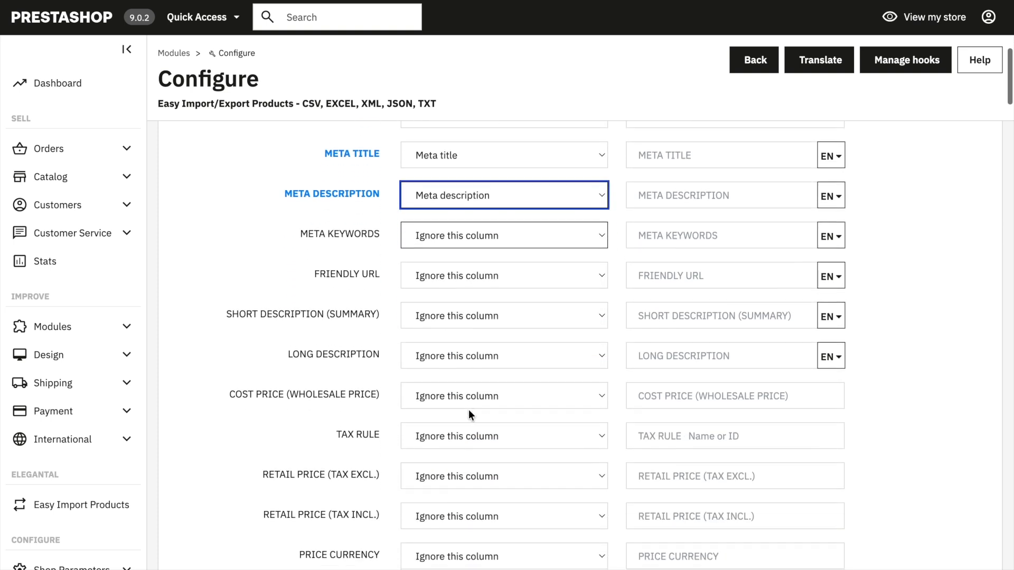
{"action": "left_click", "coordinate": [452, 307]}
{"action": "left_click", "coordinate": [454, 354]}
{"action": "left_click", "coordinate": [442, 332]}
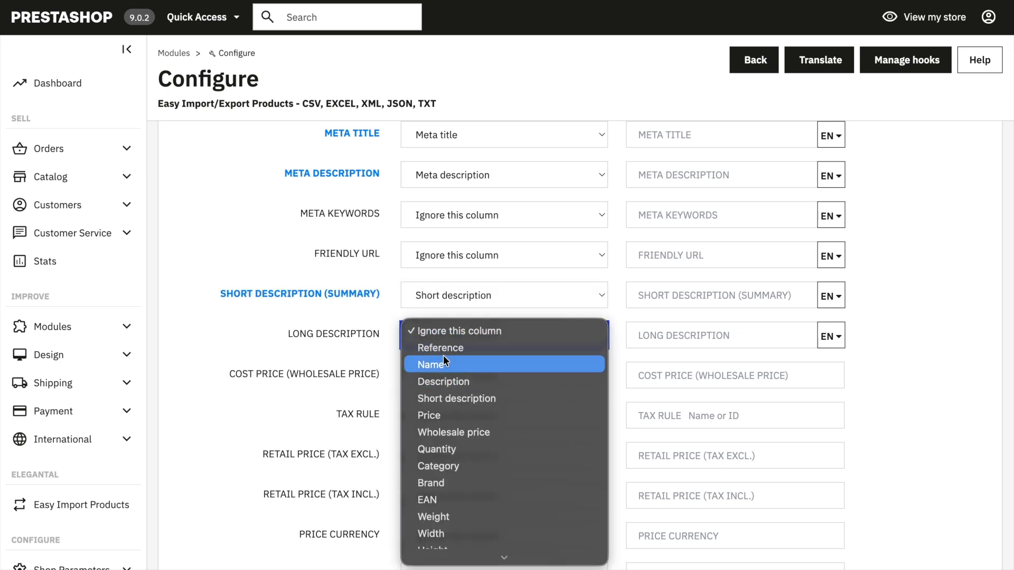
{"action": "left_click", "coordinate": [442, 377]}
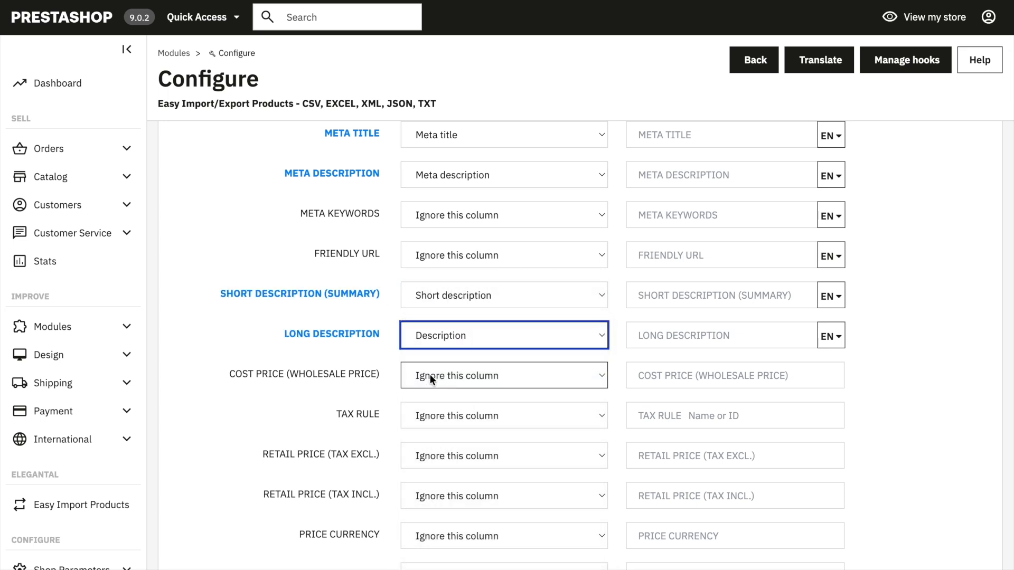
Step: Map the cost price to the Wholesale price column and the retail price (tax excl.) to the Price column
{"action": "left_click", "coordinate": [442, 377]}
{"action": "left_click", "coordinate": [447, 470]}
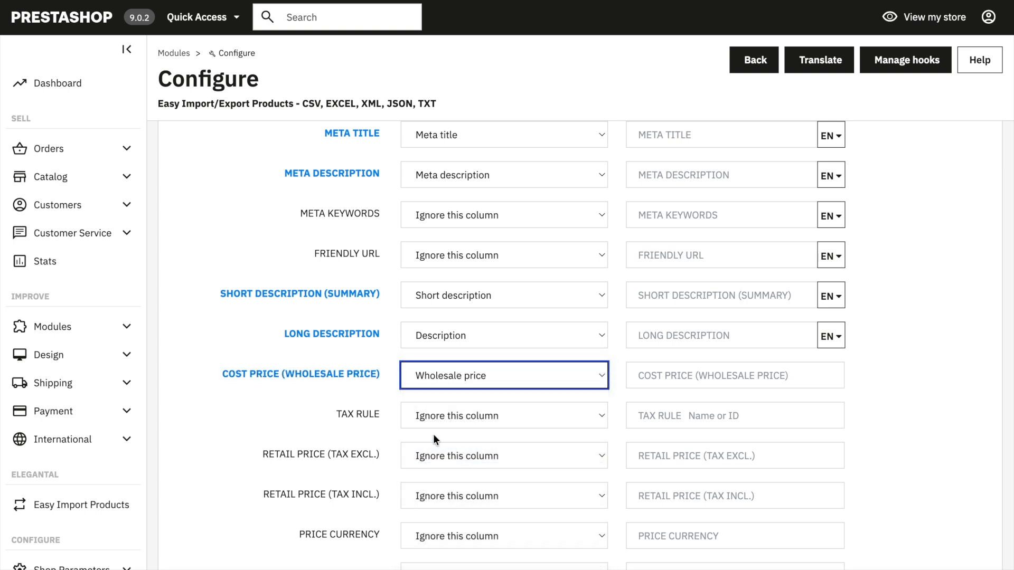
{"action": "scroll", "coordinate": [423, 433], "scroll_direction": "down", "scroll_amount": 4}
{"action": "left_click", "coordinate": [438, 265]}
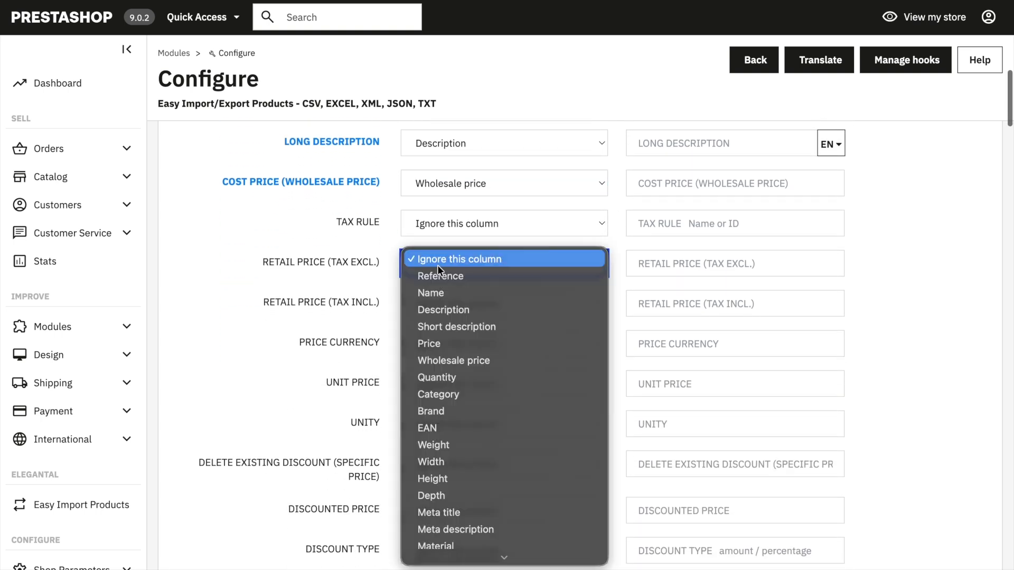
{"action": "left_click", "coordinate": [441, 340]}
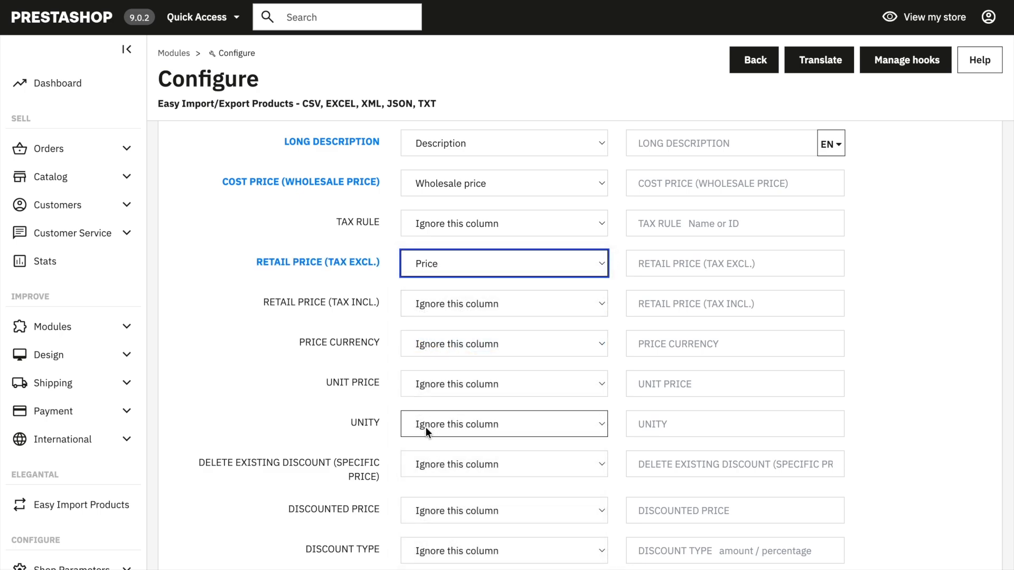
Step: Map the product quantity field to the Quantity column
{"action": "scroll", "coordinate": [425, 428], "scroll_direction": "down", "scroll_amount": 12}
{"action": "scroll", "coordinate": [424, 430], "scroll_direction": "down", "scroll_amount": 8}
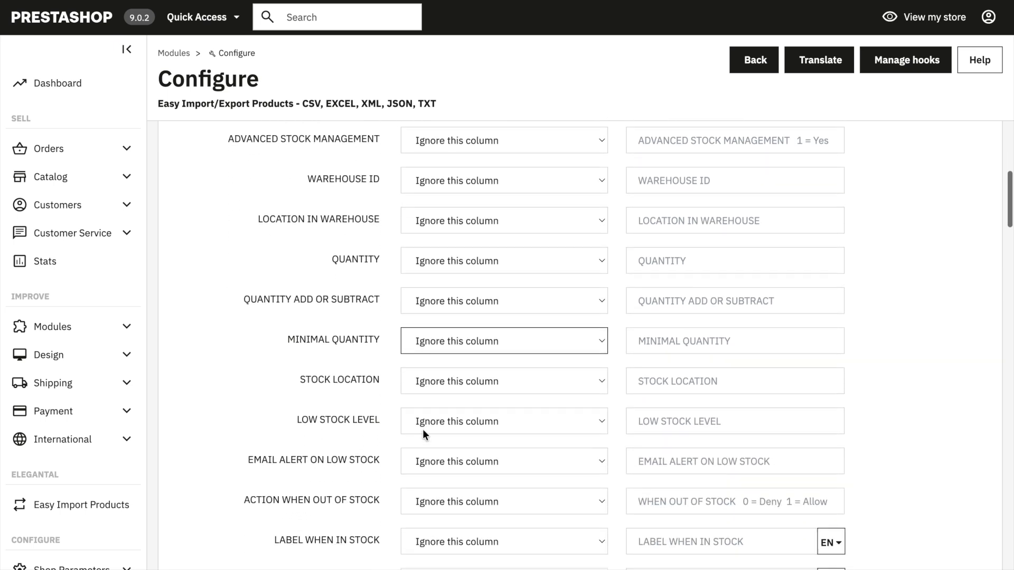
{"action": "left_click", "coordinate": [430, 246]}
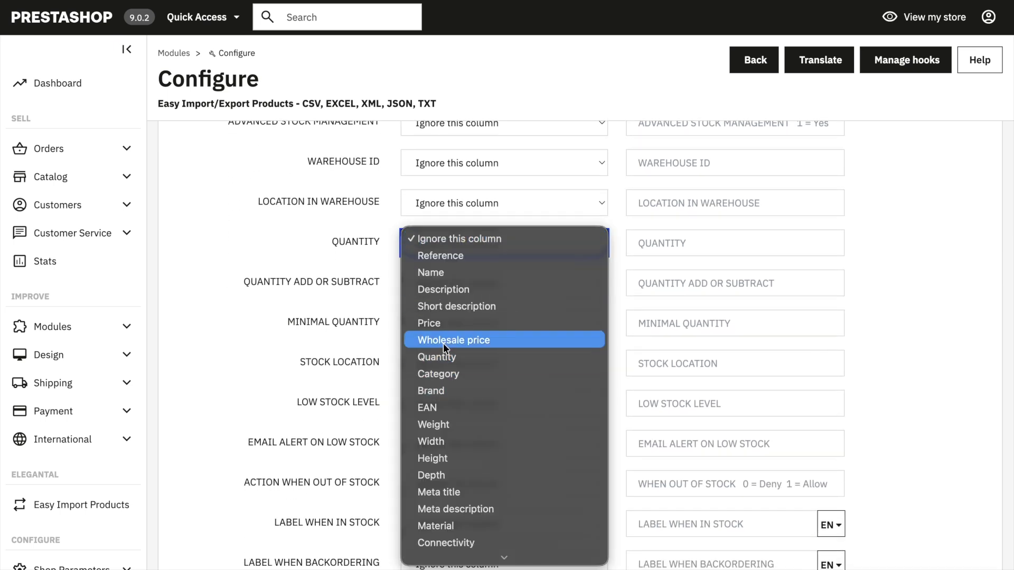
{"action": "key", "text": "Escape"}
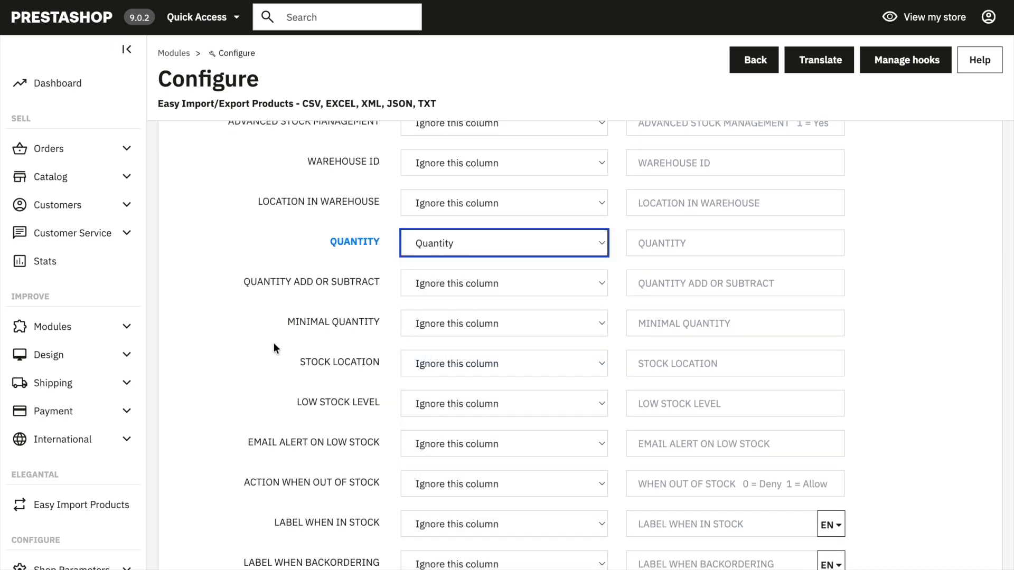
Step: Map the default category to the Category column and the multi-value images field to the Images column
{"action": "scroll", "coordinate": [259, 340], "scroll_direction": "down", "scroll_amount": 6}
{"action": "scroll", "coordinate": [259, 340], "scroll_direction": "down", "scroll_amount": 2}
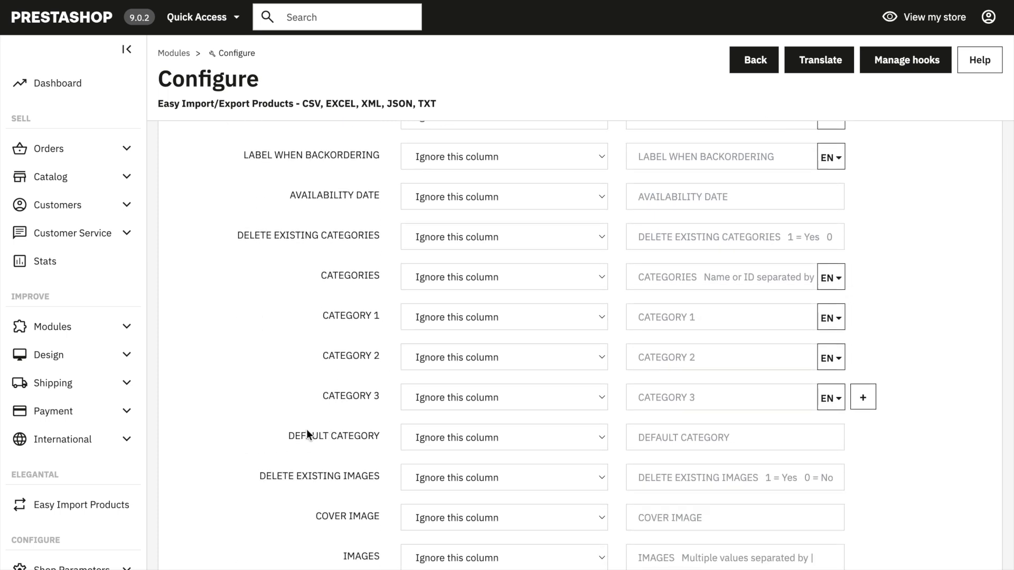
{"action": "left_click", "coordinate": [420, 438]}
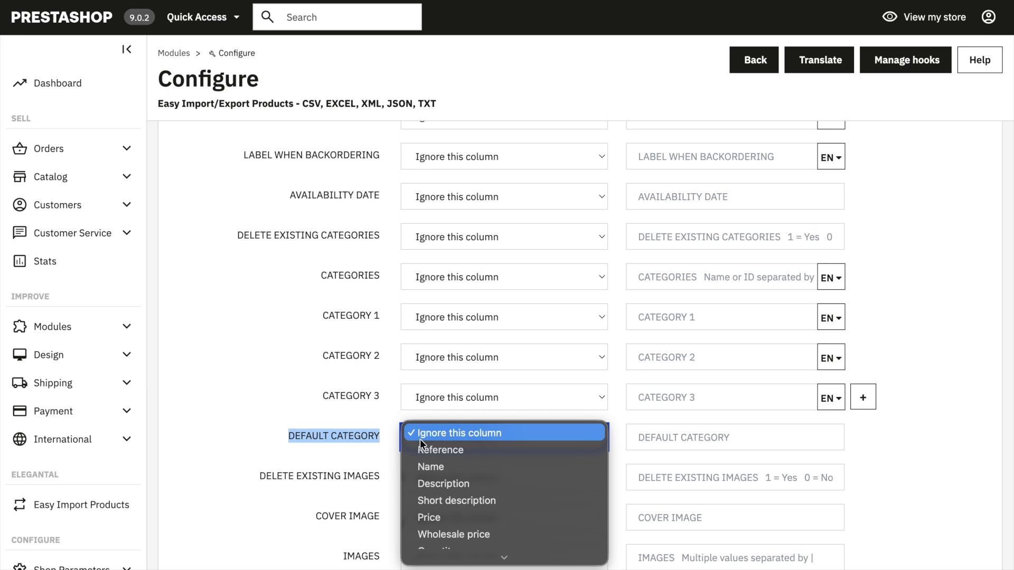
{"action": "left_click", "coordinate": [436, 485]}
{"action": "scroll", "coordinate": [235, 352], "scroll_direction": "down", "scroll_amount": 6}
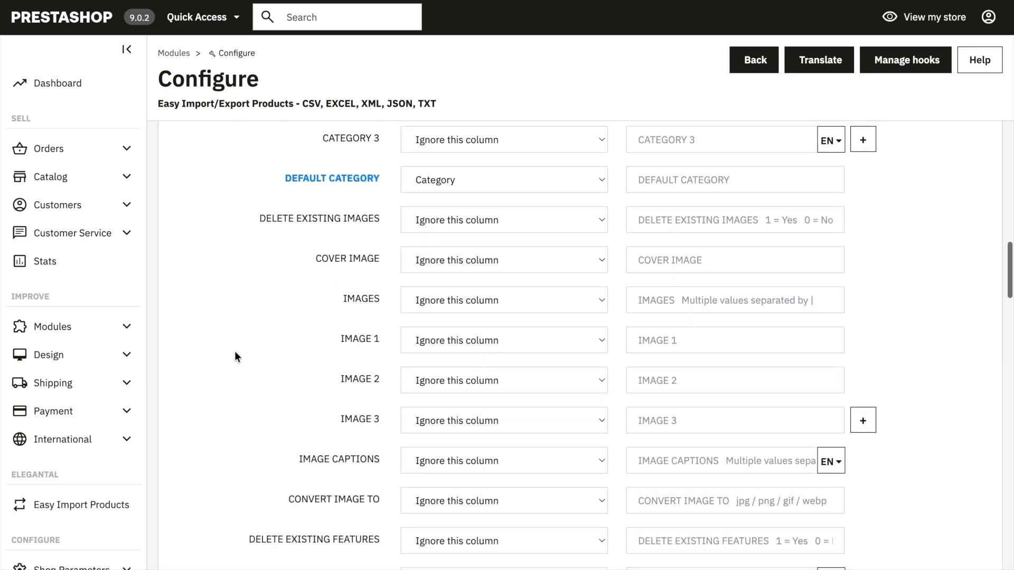
{"action": "left_click", "coordinate": [415, 257]}
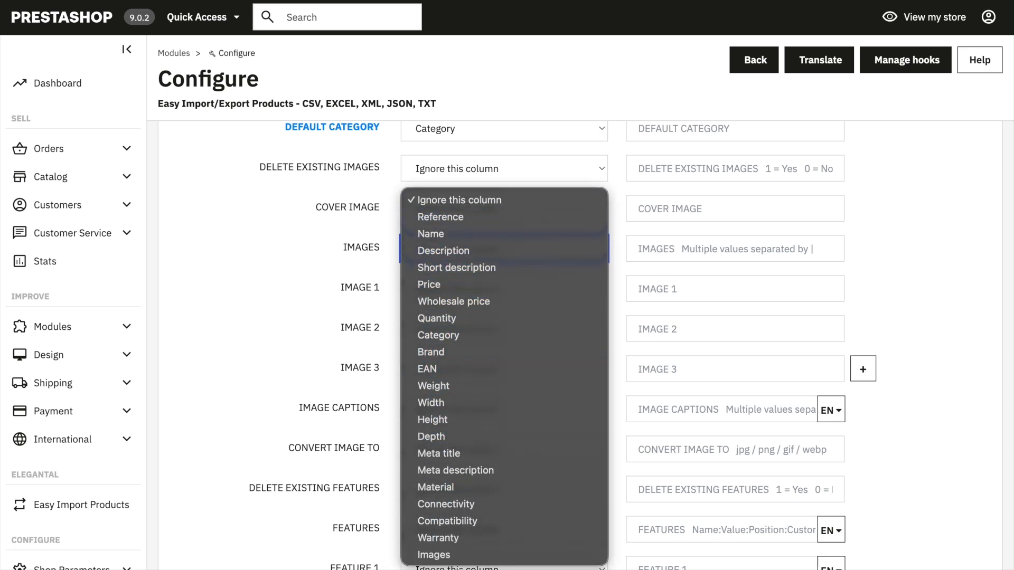
{"action": "left_click", "coordinate": [430, 550]}
Step: Map Feature 1 to the Material column, Feature 2 to Connectivity and Feature 3 to Compatibility
{"action": "scroll", "coordinate": [304, 347], "scroll_direction": "down", "scroll_amount": 5}
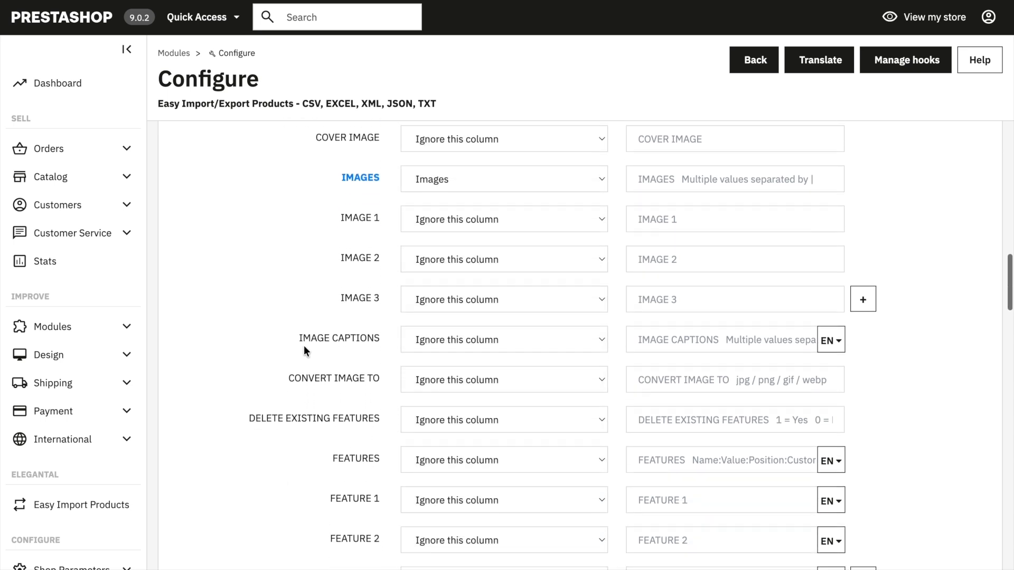
{"action": "scroll", "coordinate": [303, 345], "scroll_direction": "down", "scroll_amount": 2}
{"action": "left_click", "coordinate": [434, 233]}
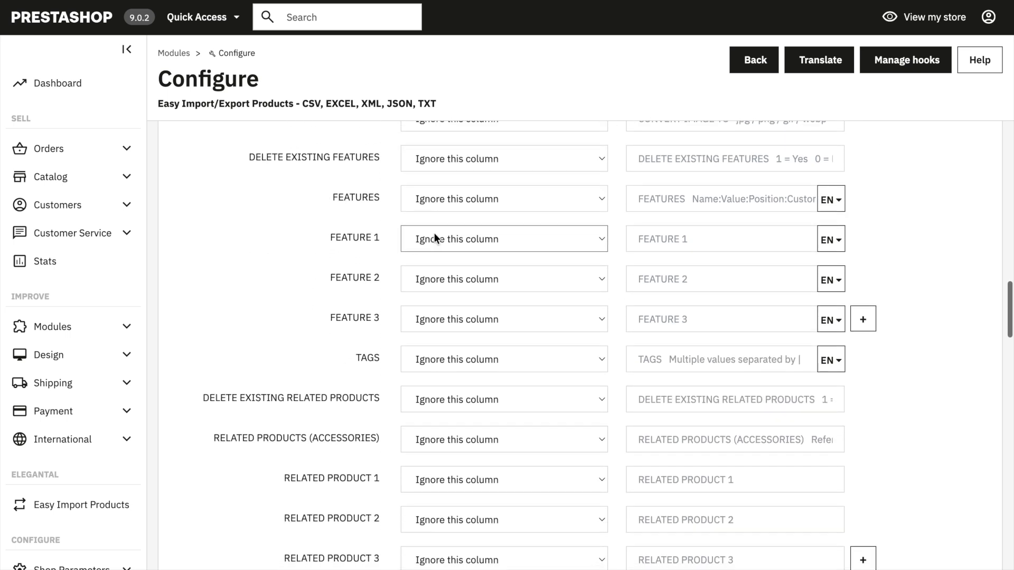
{"action": "left_click", "coordinate": [441, 487]}
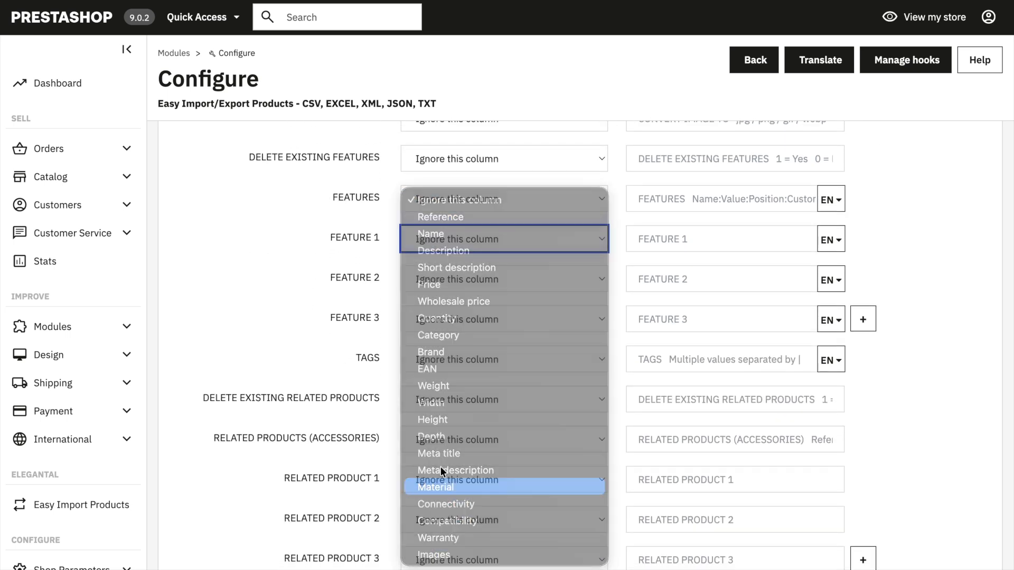
{"action": "left_click", "coordinate": [441, 282]}
{"action": "left_click", "coordinate": [450, 504]}
{"action": "left_click", "coordinate": [445, 322]}
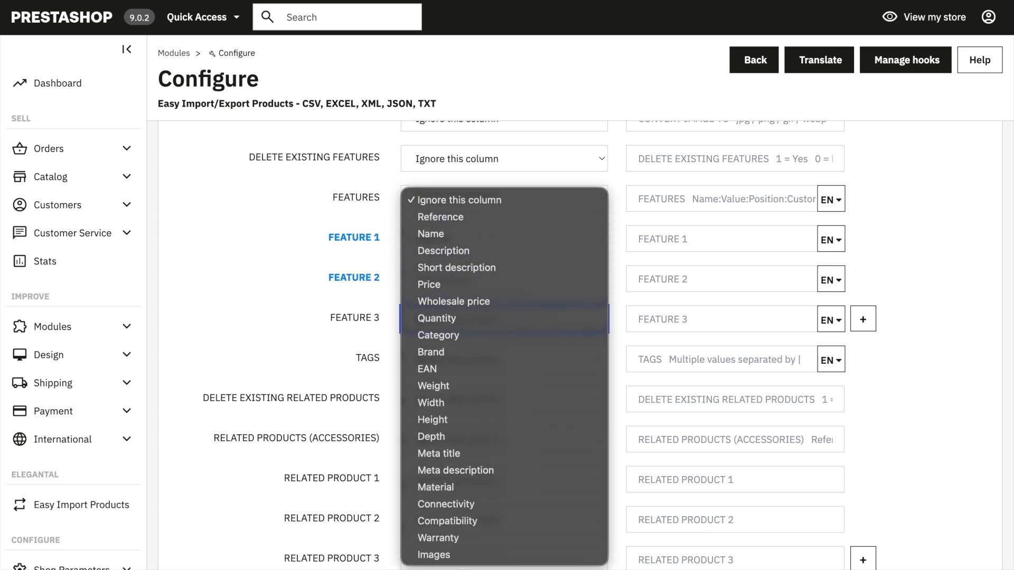
{"action": "left_click", "coordinate": [449, 521]}
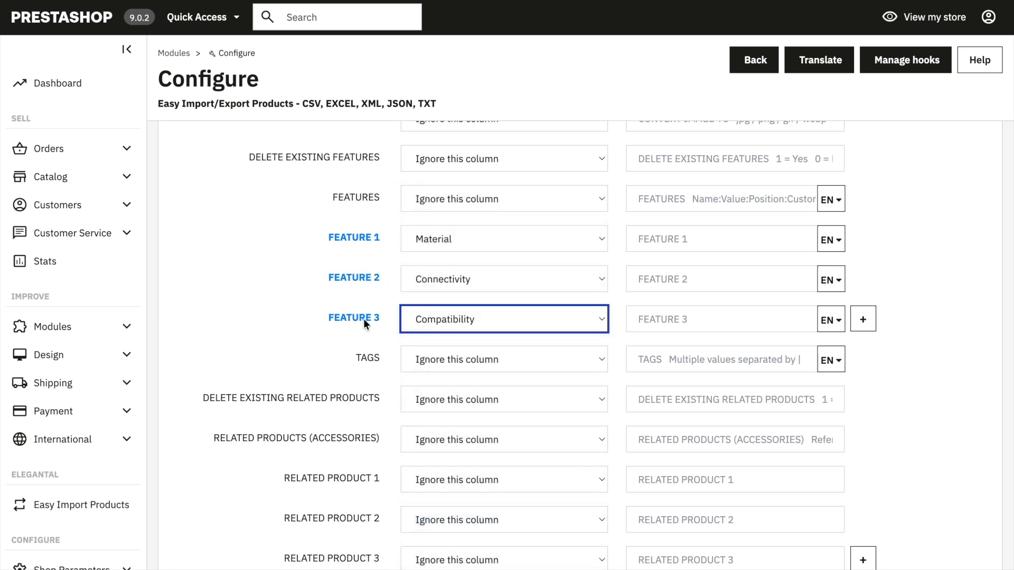
Step: Add a fourth feature field to the mapping and map it to the Warranty column
{"action": "left_click", "coordinate": [863, 322]}
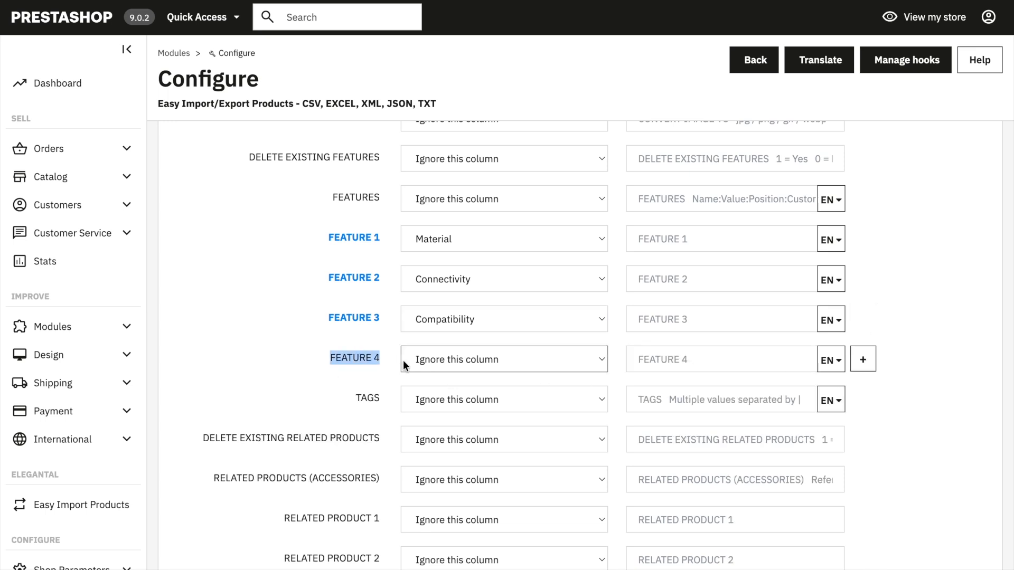
{"action": "left_click", "coordinate": [456, 356]}
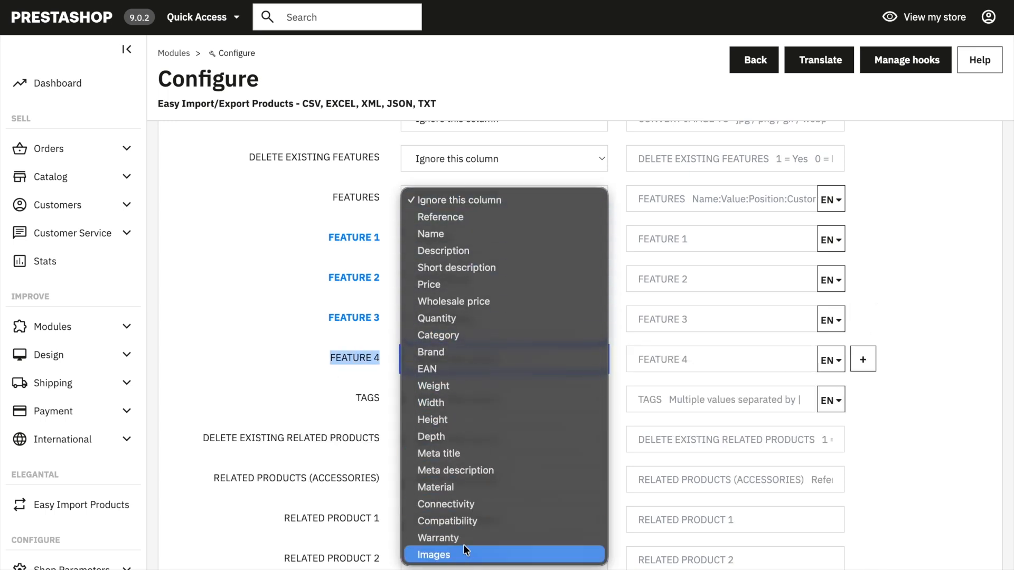
{"action": "left_click", "coordinate": [461, 538]}
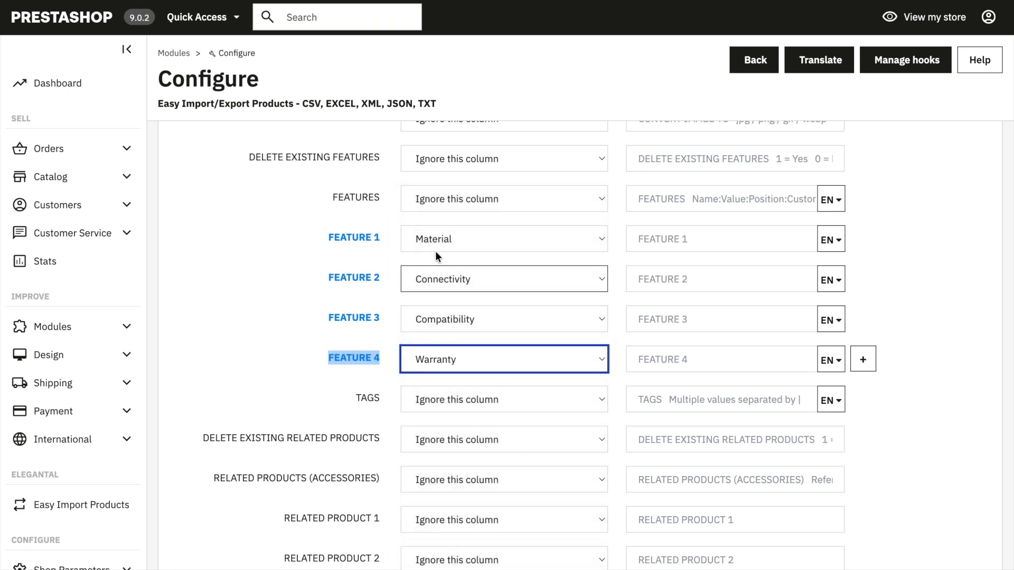
{"action": "left_click", "coordinate": [887, 443]}
Step: Map the brand (manufacturer) field to the Brand column
{"action": "scroll", "coordinate": [887, 442], "scroll_direction": "down", "scroll_amount": 1}
{"action": "scroll", "coordinate": [887, 444], "scroll_direction": "down", "scroll_amount": 9}
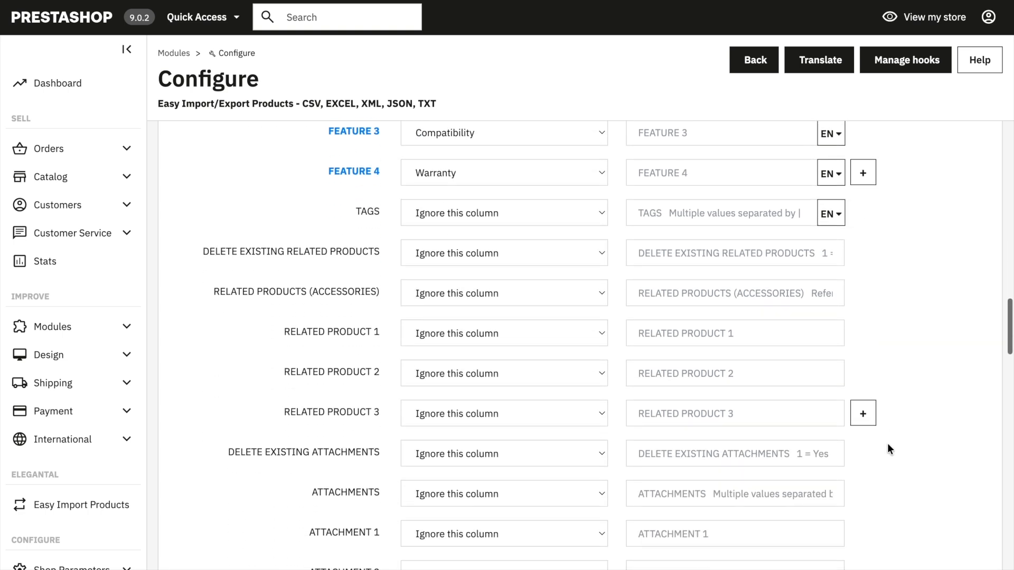
{"action": "scroll", "coordinate": [887, 443], "scroll_direction": "down", "scroll_amount": 9}
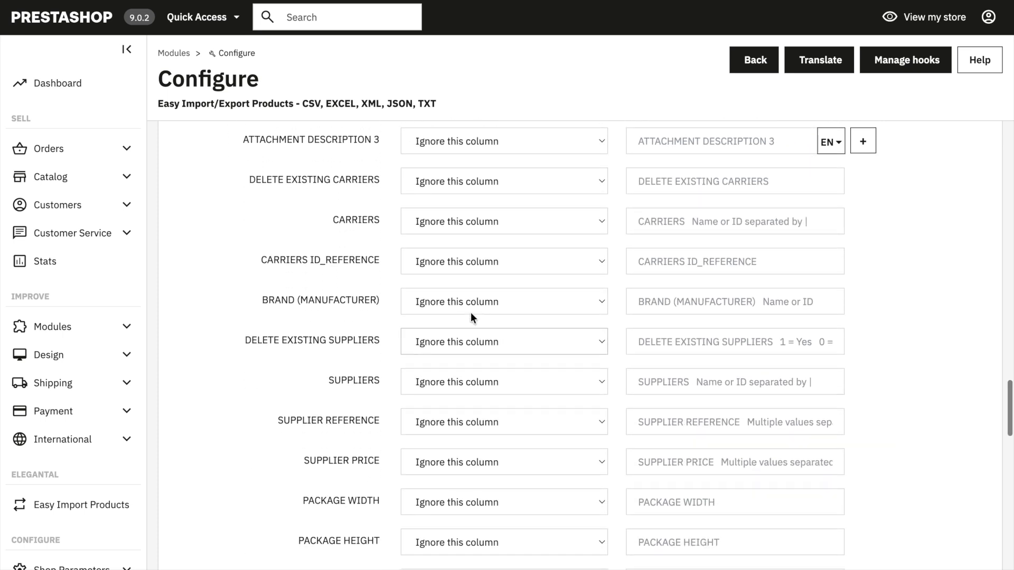
{"action": "left_click", "coordinate": [459, 301]}
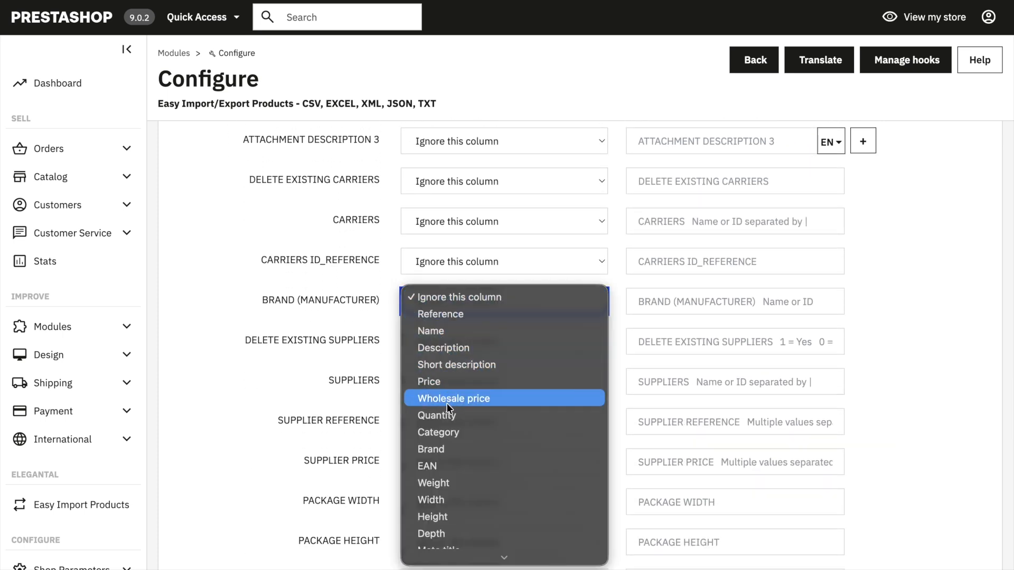
{"action": "left_click", "coordinate": [445, 449]}
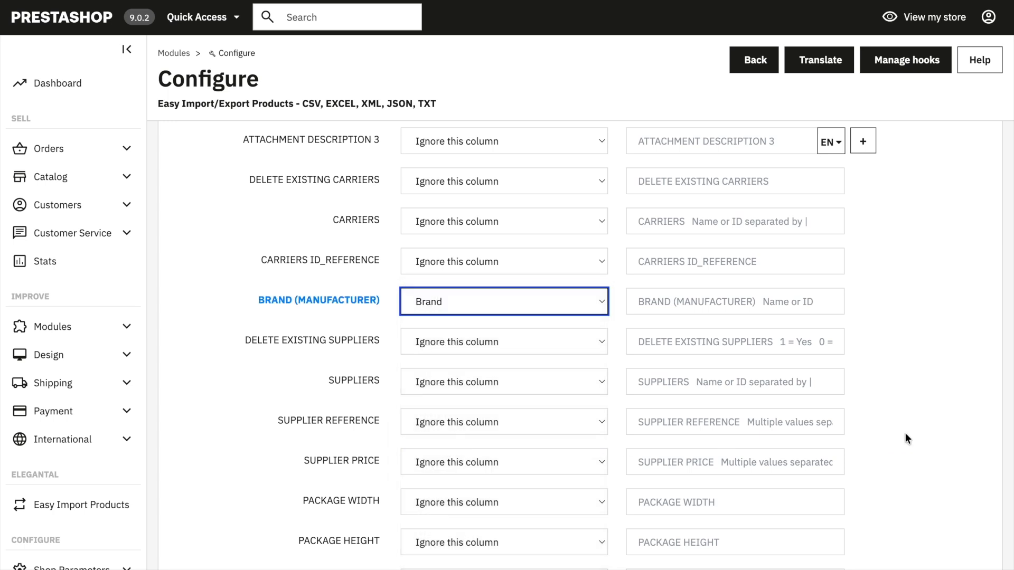
Step: Map the package width to the Width column and the package height to the Height column
{"action": "scroll", "coordinate": [930, 428], "scroll_direction": "down", "scroll_amount": 3}
{"action": "left_click", "coordinate": [422, 318]}
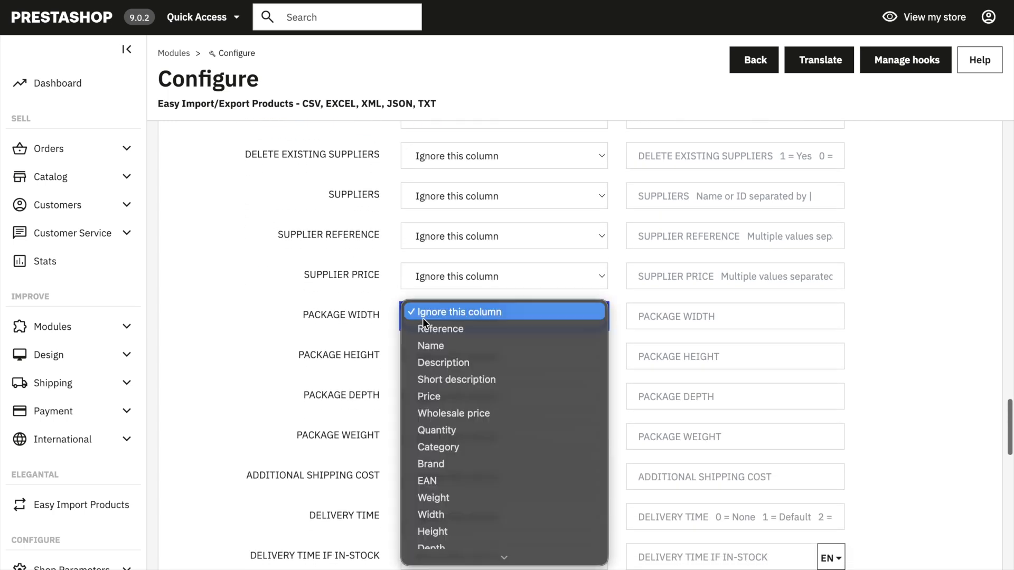
{"action": "left_click", "coordinate": [450, 513]}
{"action": "left_click", "coordinate": [423, 353]}
{"action": "left_click", "coordinate": [447, 486]}
Step: Map the package depth to the Depth column and the package weight to the Weight column
{"action": "left_click", "coordinate": [438, 399]}
{"action": "scroll", "coordinate": [459, 528], "scroll_direction": "down", "scroll_amount": 5}
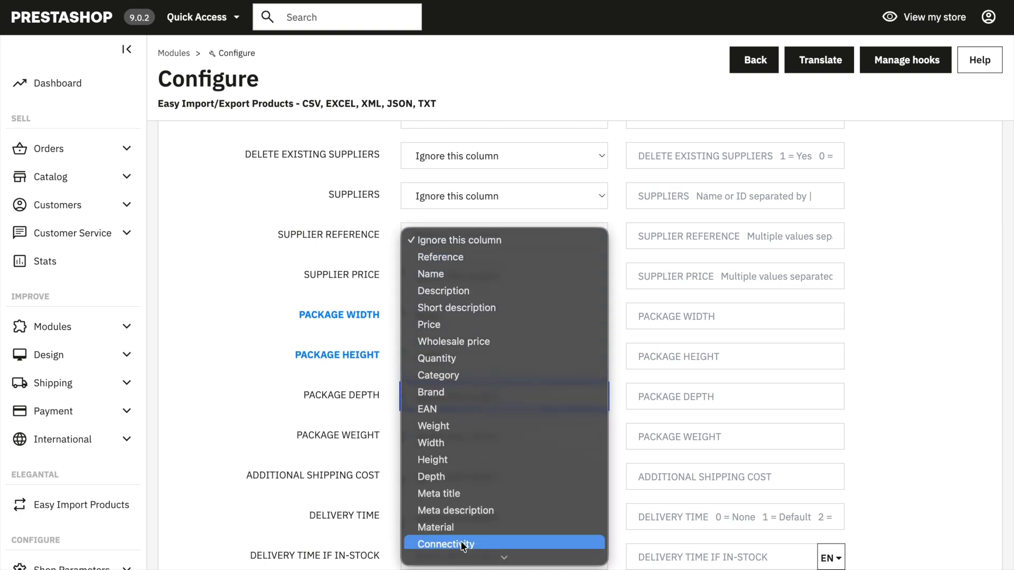
{"action": "left_click", "coordinate": [449, 477]}
{"action": "left_click", "coordinate": [429, 436]}
{"action": "scroll", "coordinate": [438, 470], "scroll_direction": "down", "scroll_amount": 5}
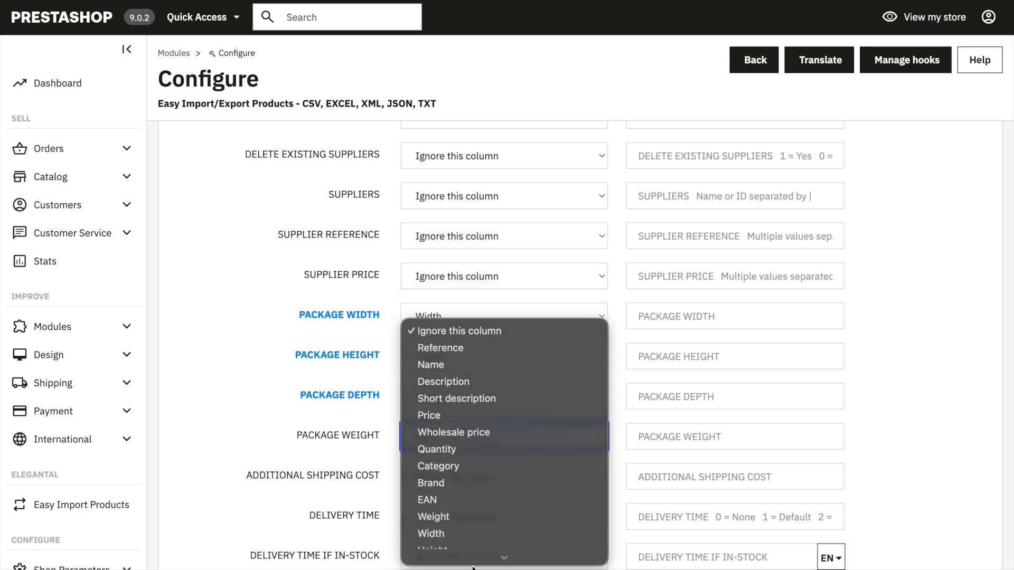
{"action": "left_click", "coordinate": [446, 483]}
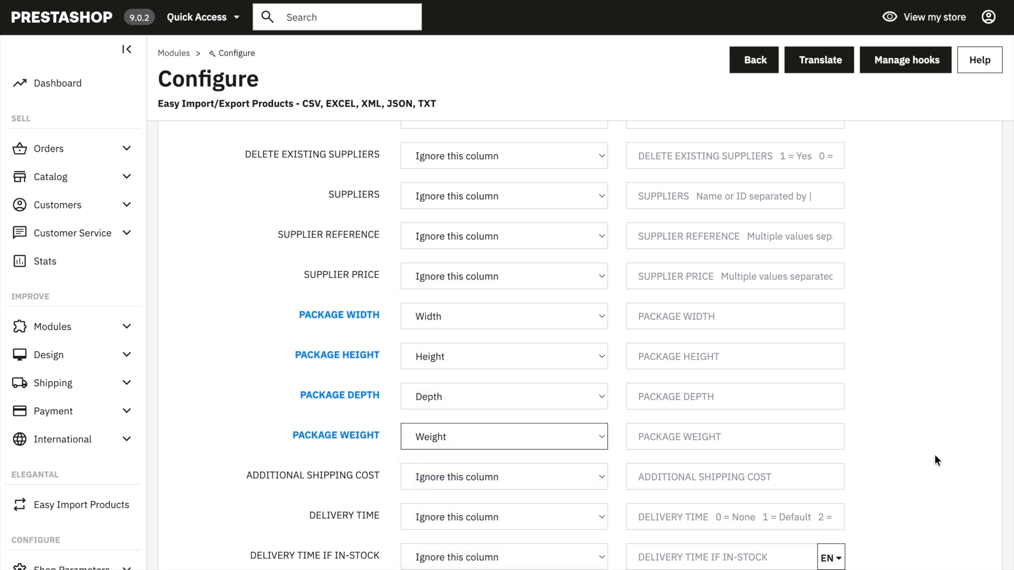
Step: Leave the remaining fields ignored, save the column mapping and proceed to run the product import
{"action": "scroll", "coordinate": [930, 456], "scroll_direction": "down", "scroll_amount": 4}
{"action": "scroll", "coordinate": [930, 458], "scroll_direction": "down", "scroll_amount": 8}
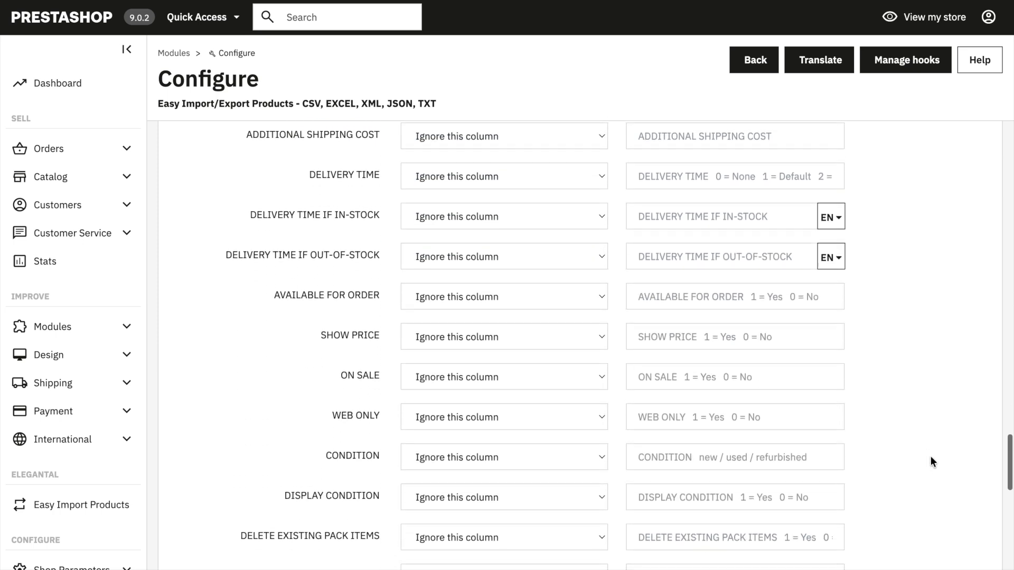
{"action": "scroll", "coordinate": [931, 457], "scroll_direction": "down", "scroll_amount": 10}
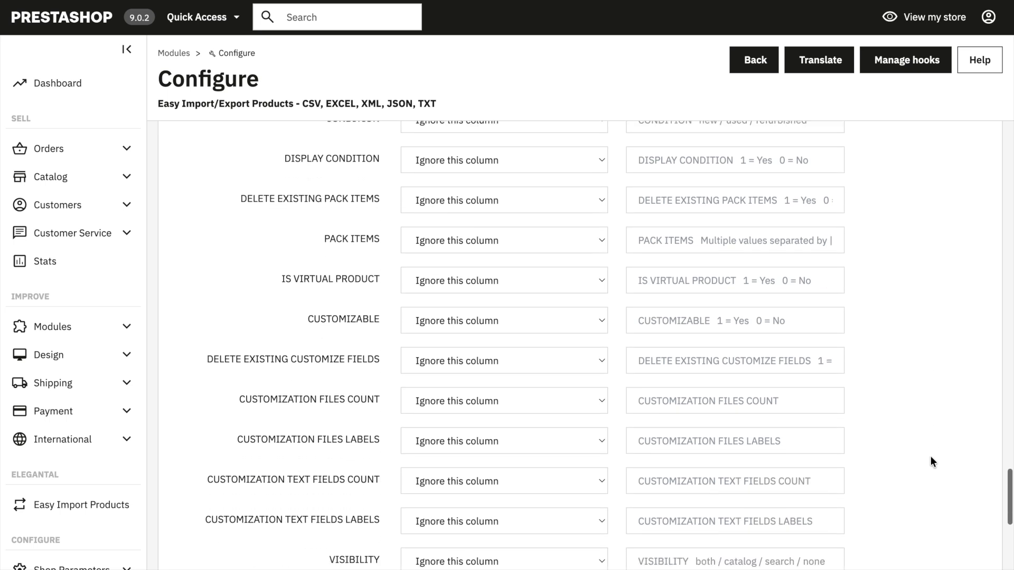
{"action": "scroll", "coordinate": [932, 460], "scroll_direction": "down", "scroll_amount": 1}
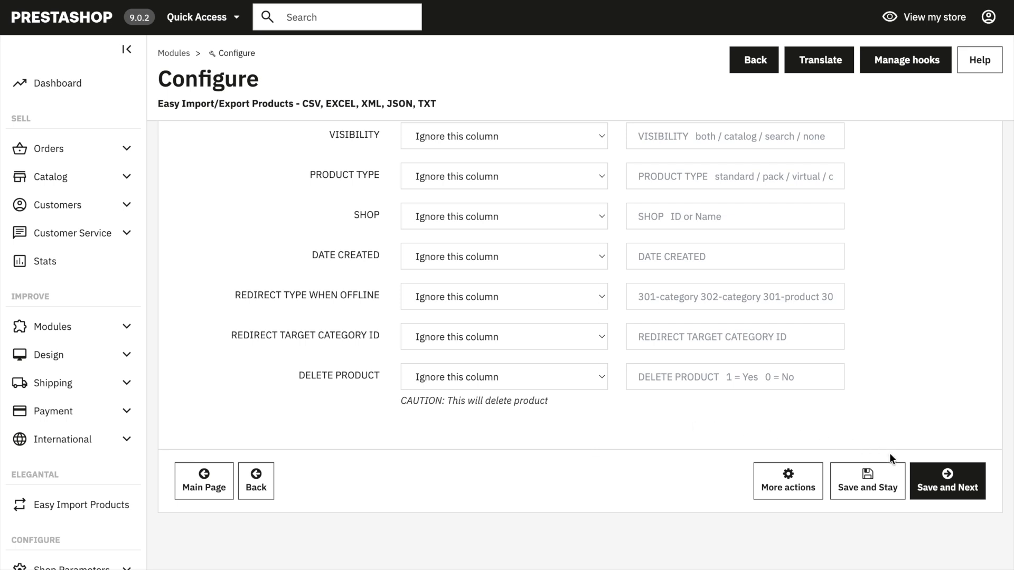
{"action": "left_click", "coordinate": [935, 482]}
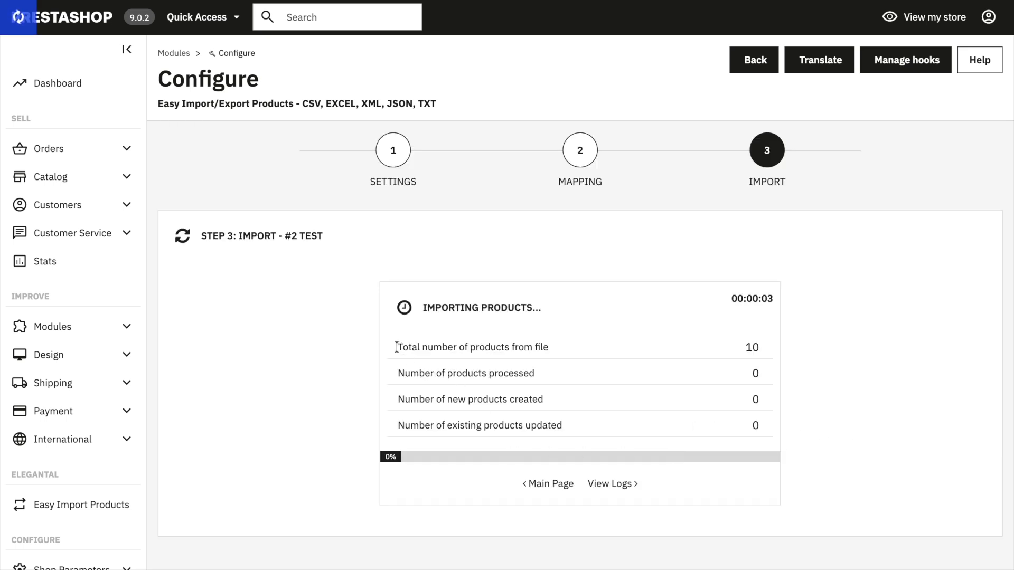
Step: Check the import summary for the total products in the file, products processed and new products created
{"action": "left_click_drag", "start_coordinate": [397, 347], "coordinate": [562, 362]}
{"action": "double_click", "coordinate": [752, 347]}
{"action": "left_click", "coordinate": [679, 347]}
{"action": "left_click_drag", "start_coordinate": [399, 373], "coordinate": [539, 377]}
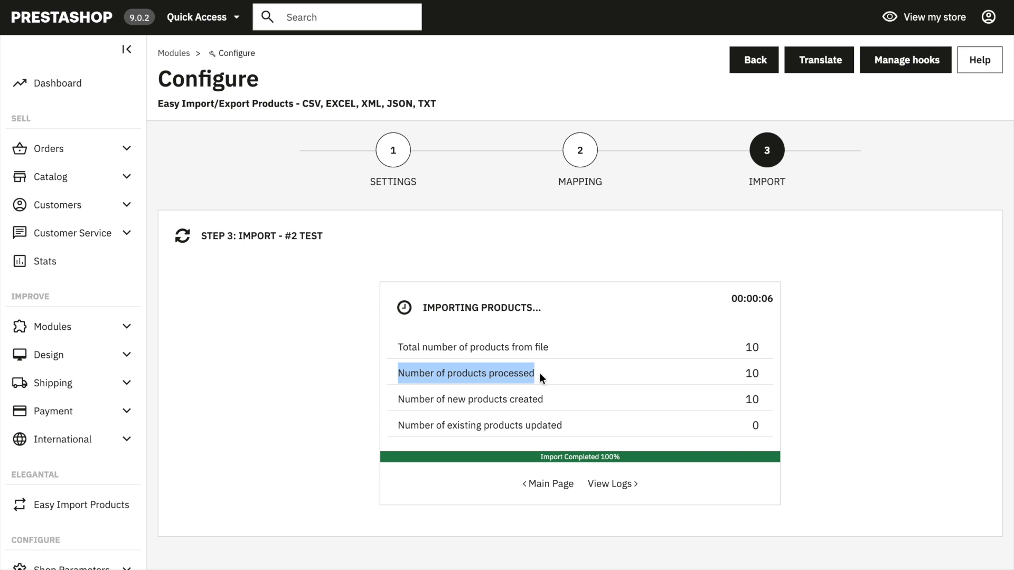
{"action": "left_click", "coordinate": [748, 375]}
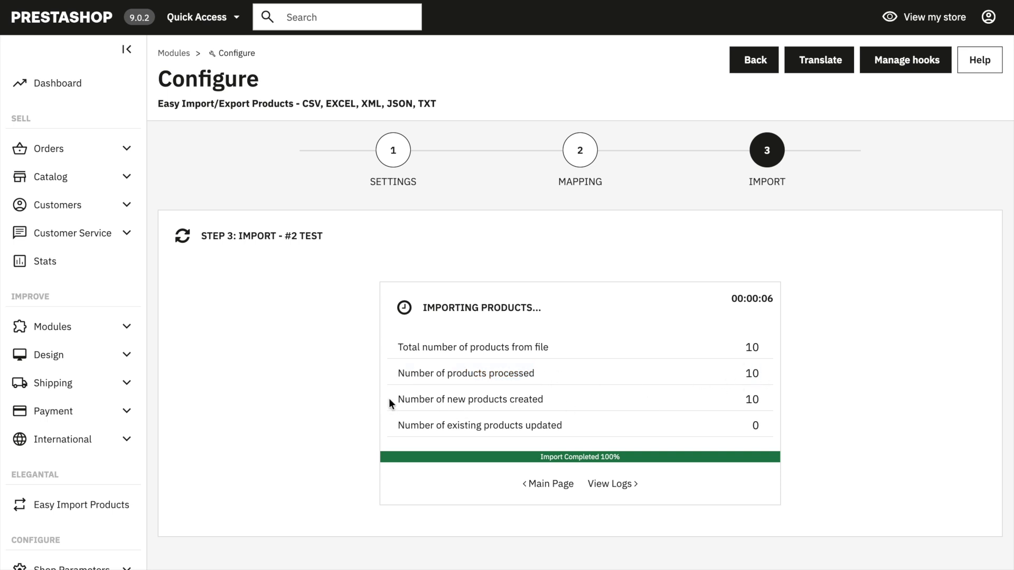
{"action": "left_click_drag", "start_coordinate": [391, 404], "coordinate": [583, 403]}
{"action": "left_click_drag", "start_coordinate": [717, 399], "coordinate": [765, 398]}
Step: View the import logs of the rule and show the list of products created by this run
{"action": "left_click", "coordinate": [611, 483]}
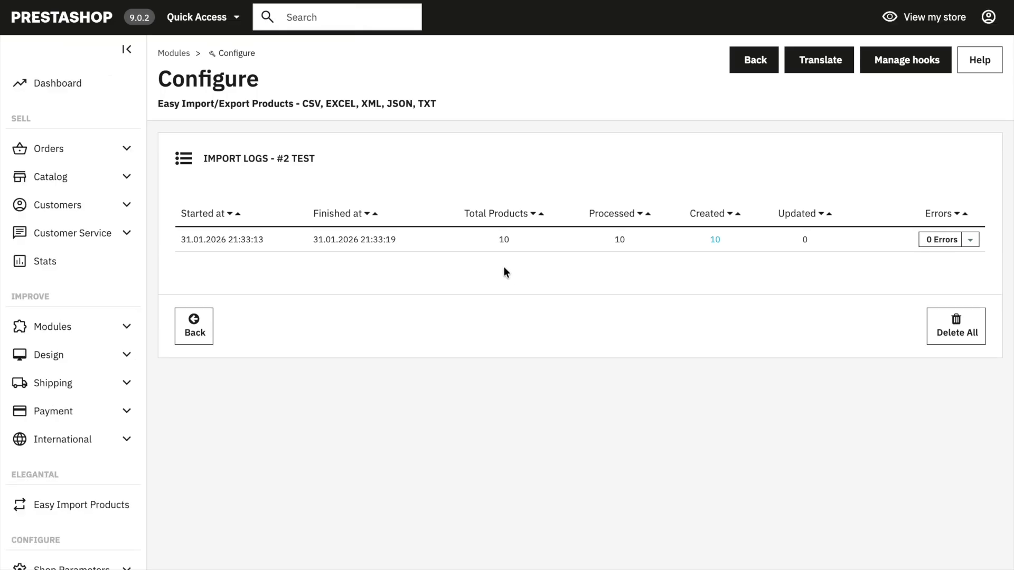
{"action": "left_click", "coordinate": [715, 241]}
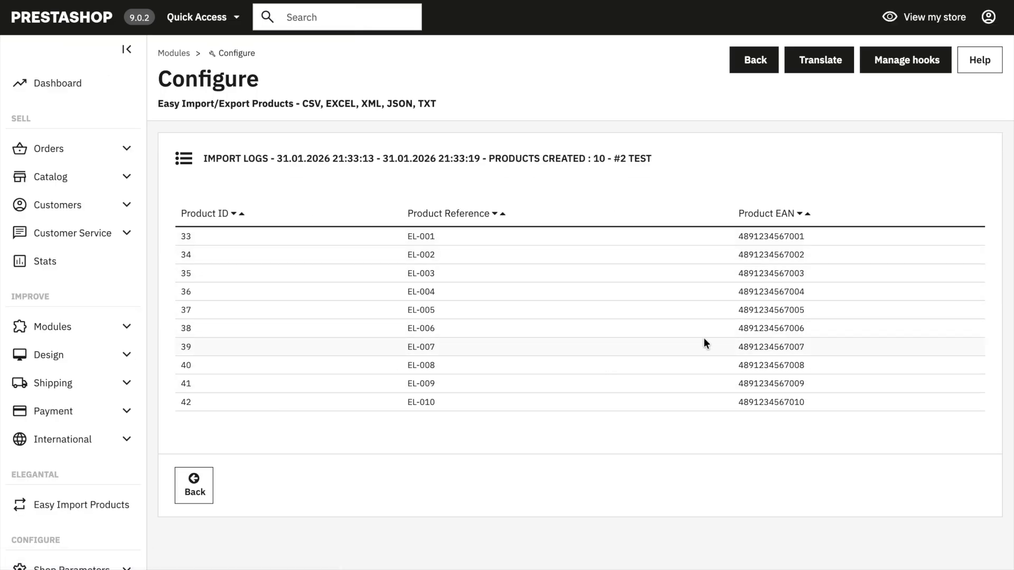
Step: Open the catalog's product list and look through the newly imported products
{"action": "left_click", "coordinate": [63, 180]}
{"action": "right_click", "coordinate": [45, 212]}
{"action": "left_click", "coordinate": [61, 211]}
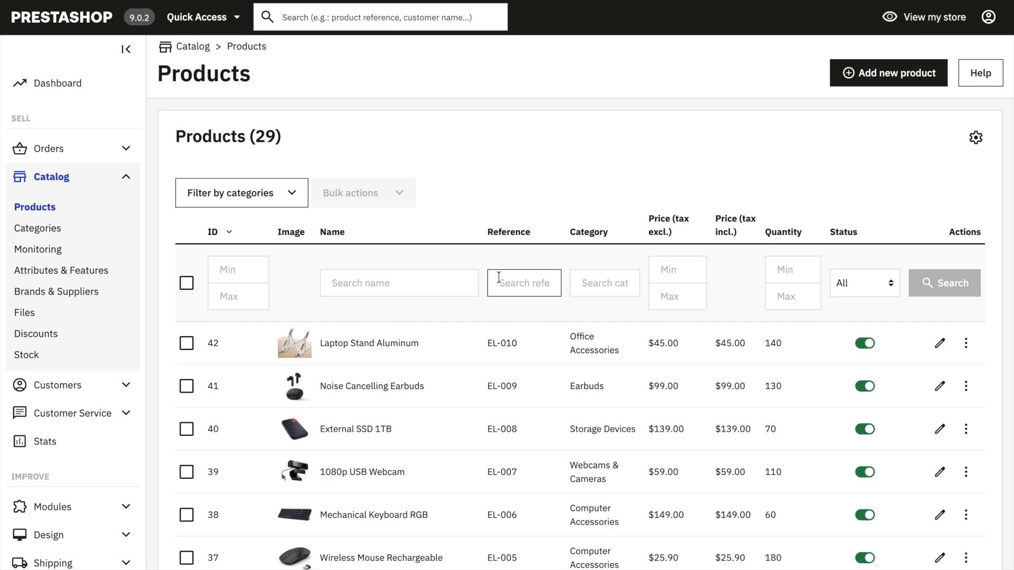
{"action": "scroll", "coordinate": [426, 375], "scroll_direction": "down", "scroll_amount": 5}
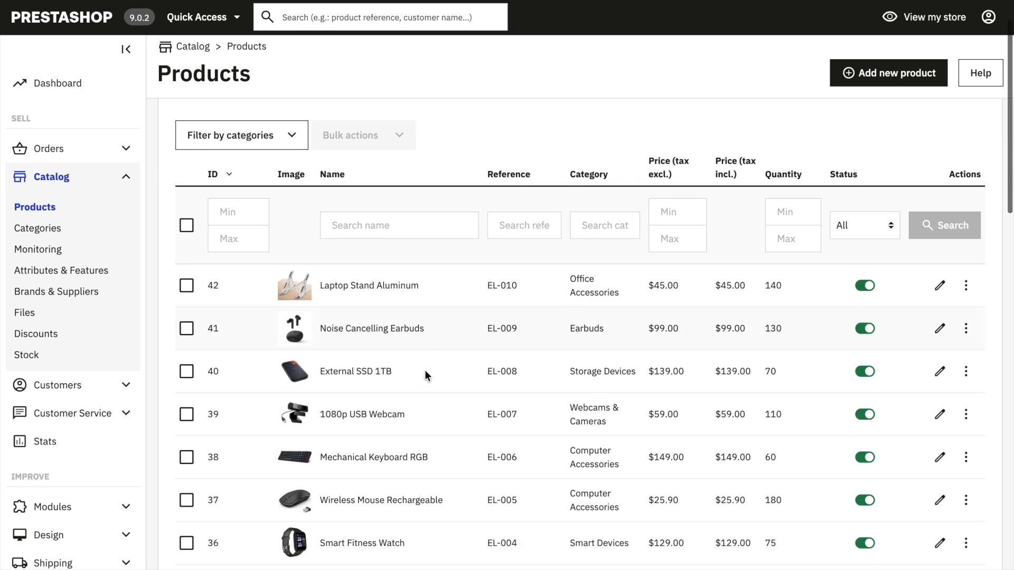
{"action": "scroll", "coordinate": [425, 370], "scroll_direction": "down", "scroll_amount": 2}
{"action": "scroll", "coordinate": [423, 371], "scroll_direction": "up", "scroll_amount": 1}
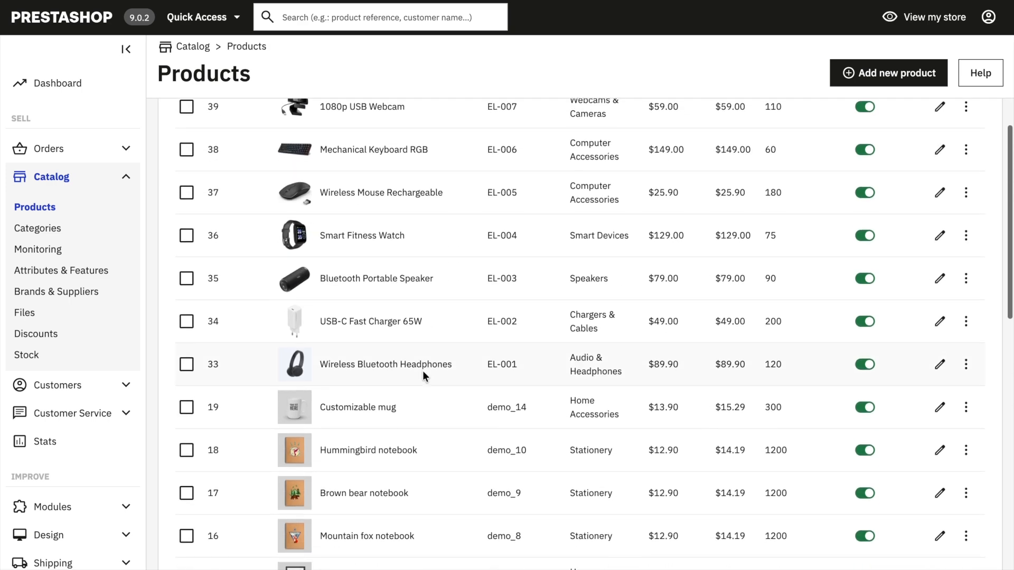
{"action": "scroll", "coordinate": [394, 360], "scroll_direction": "up", "scroll_amount": 4}
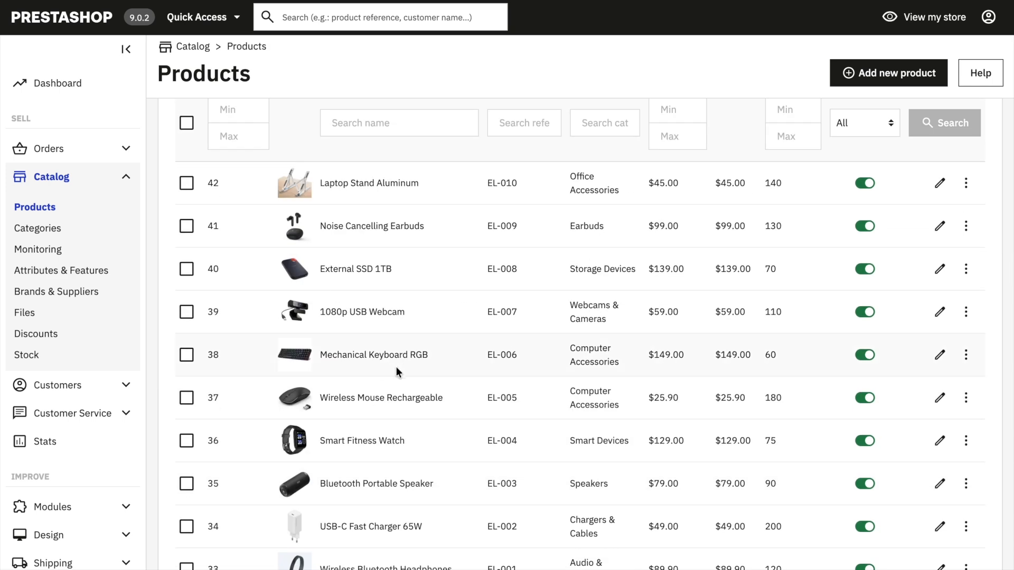
Step: Open the Noise Cancelling Earbuds product and review its image, summary, description, category and brand
{"action": "left_click", "coordinate": [392, 227]}
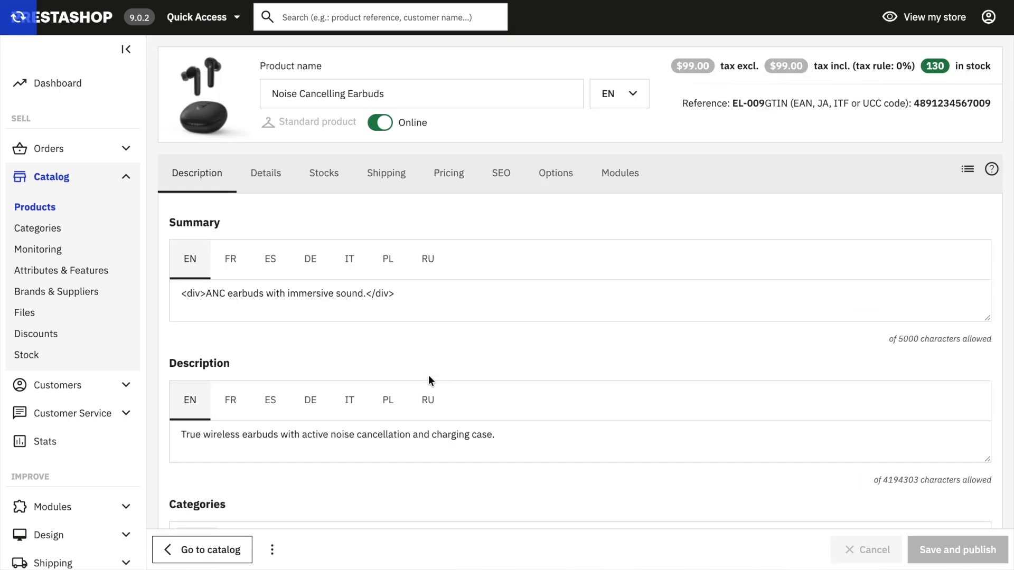
{"action": "scroll", "coordinate": [538, 373], "scroll_direction": "down", "scroll_amount": 2}
{"action": "scroll", "coordinate": [537, 373], "scroll_direction": "down", "scroll_amount": 5}
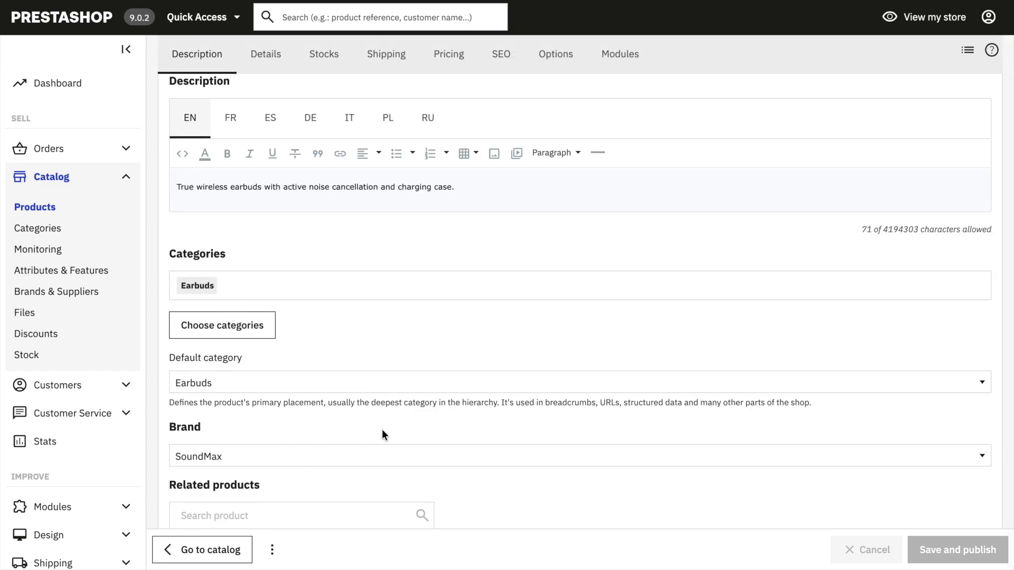
{"action": "scroll", "coordinate": [364, 417], "scroll_direction": "up", "scroll_amount": 5}
{"action": "scroll", "coordinate": [265, 385], "scroll_direction": "up", "scroll_amount": 2}
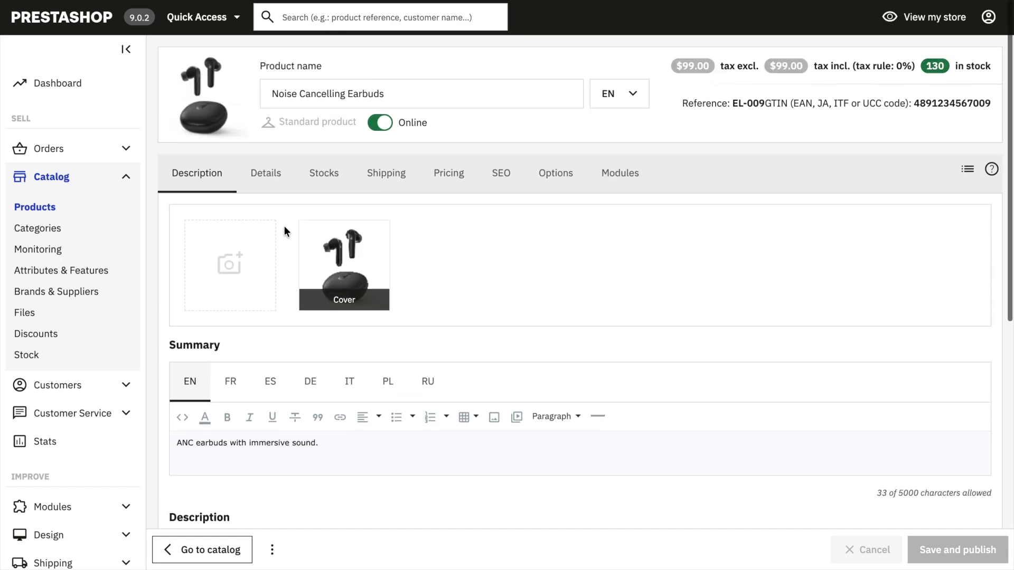
Step: Check the earbuds' references, barcode and feature list in the product details
{"action": "left_click", "coordinate": [265, 179]}
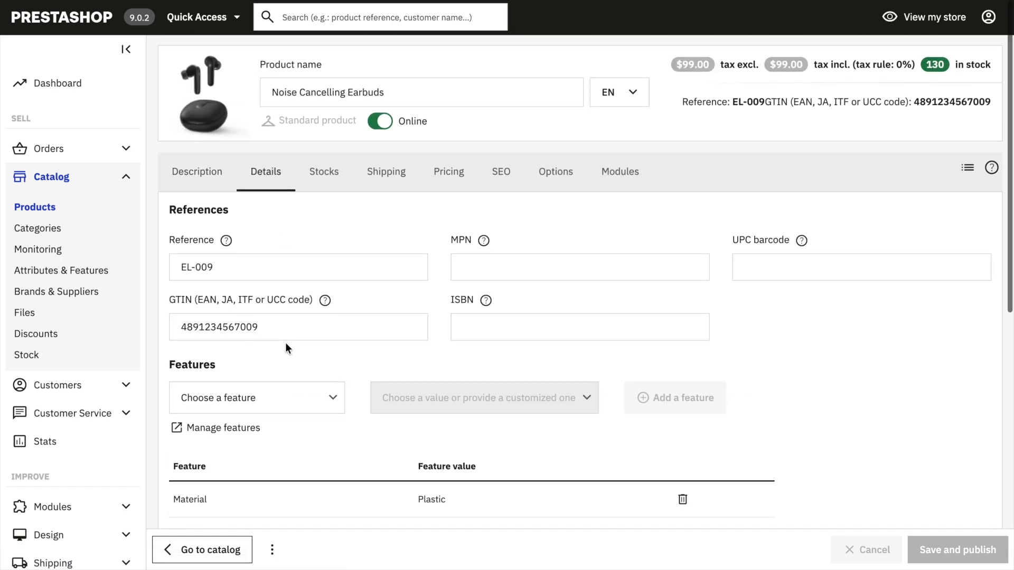
{"action": "scroll", "coordinate": [285, 342], "scroll_direction": "down", "scroll_amount": 4}
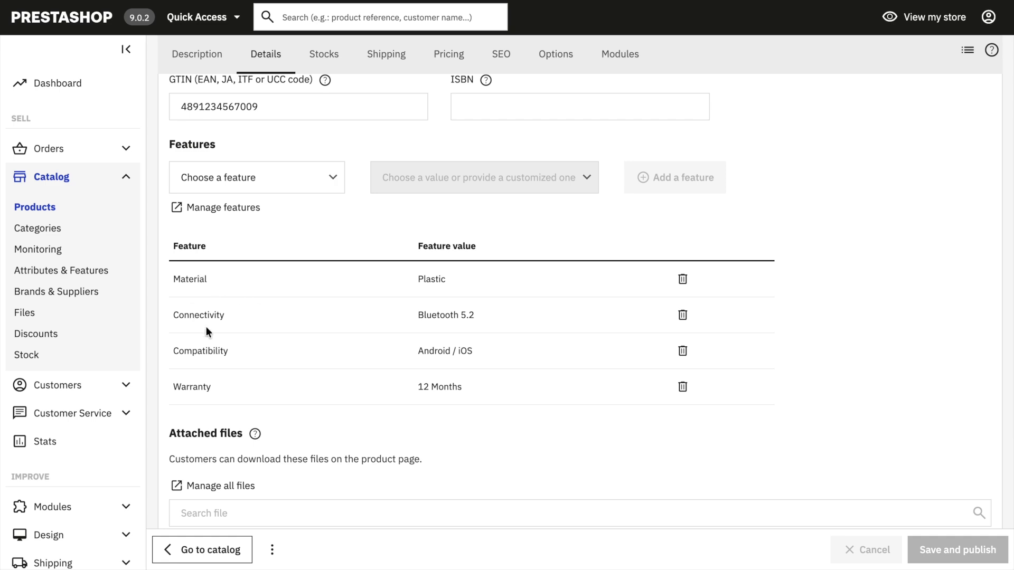
{"action": "scroll", "coordinate": [515, 461], "scroll_direction": "down", "scroll_amount": 5}
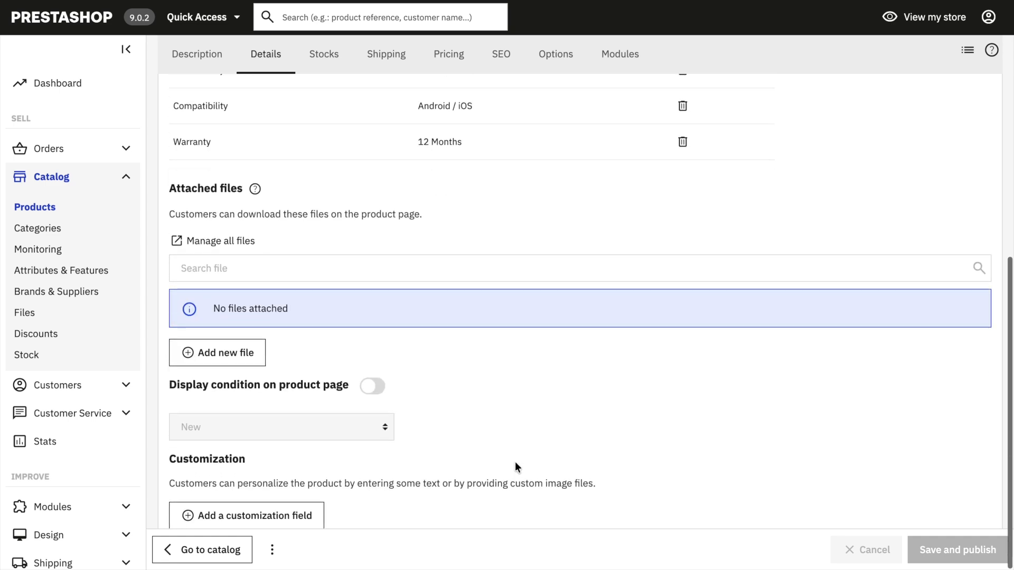
{"action": "scroll", "coordinate": [515, 462], "scroll_direction": "up", "scroll_amount": 9}
Step: Review the earbuds' stock quantity settings and the package dimensions for shipping
{"action": "left_click", "coordinate": [324, 175]}
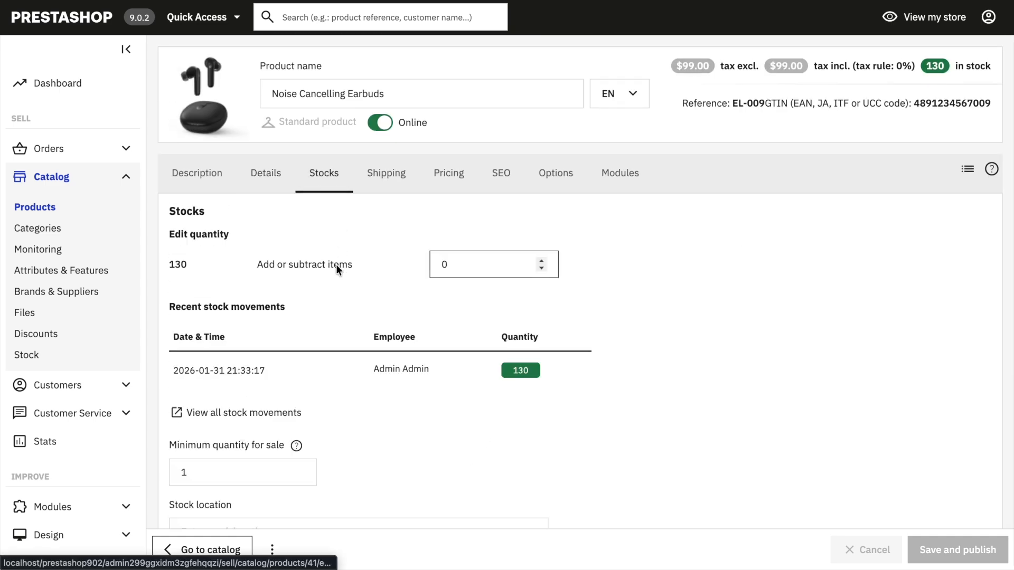
{"action": "scroll", "coordinate": [401, 408], "scroll_direction": "down", "scroll_amount": 6}
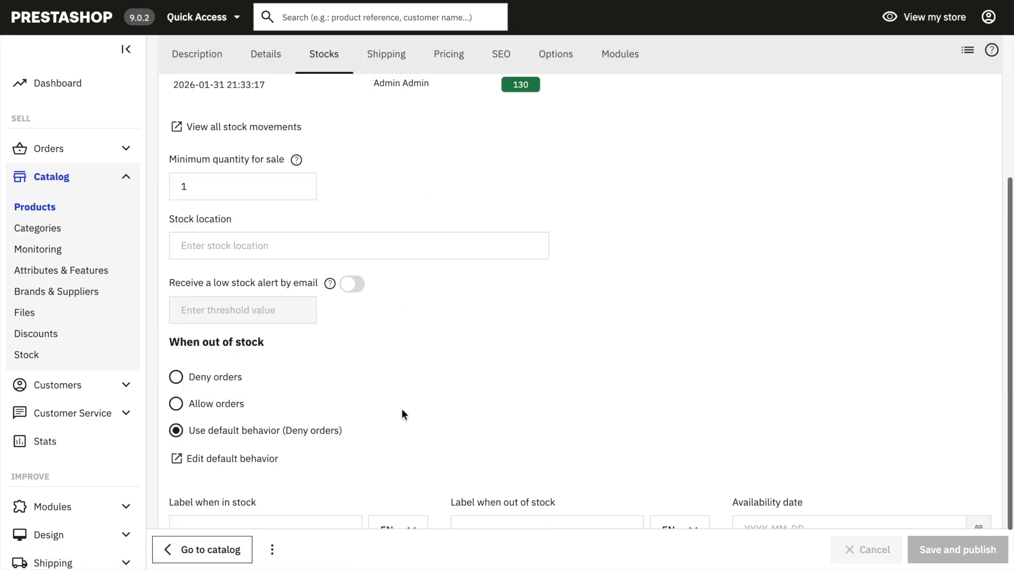
{"action": "scroll", "coordinate": [401, 408], "scroll_direction": "up", "scroll_amount": 6}
{"action": "left_click", "coordinate": [390, 182]}
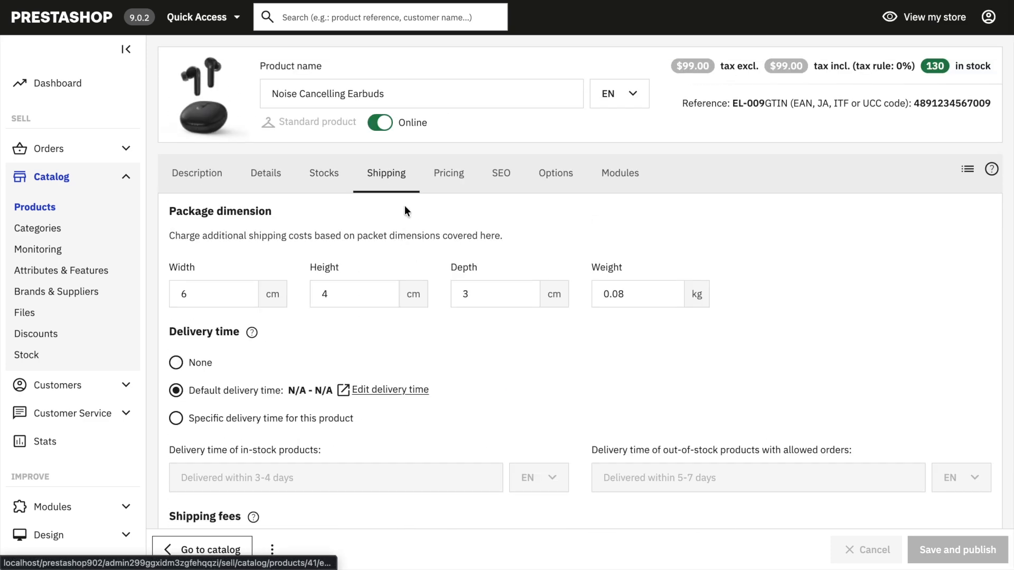
Step: Check the earbuds' retail and cost prices and the search engine meta title and description
{"action": "left_click", "coordinate": [449, 175]}
{"action": "scroll", "coordinate": [509, 377], "scroll_direction": "down", "scroll_amount": 6}
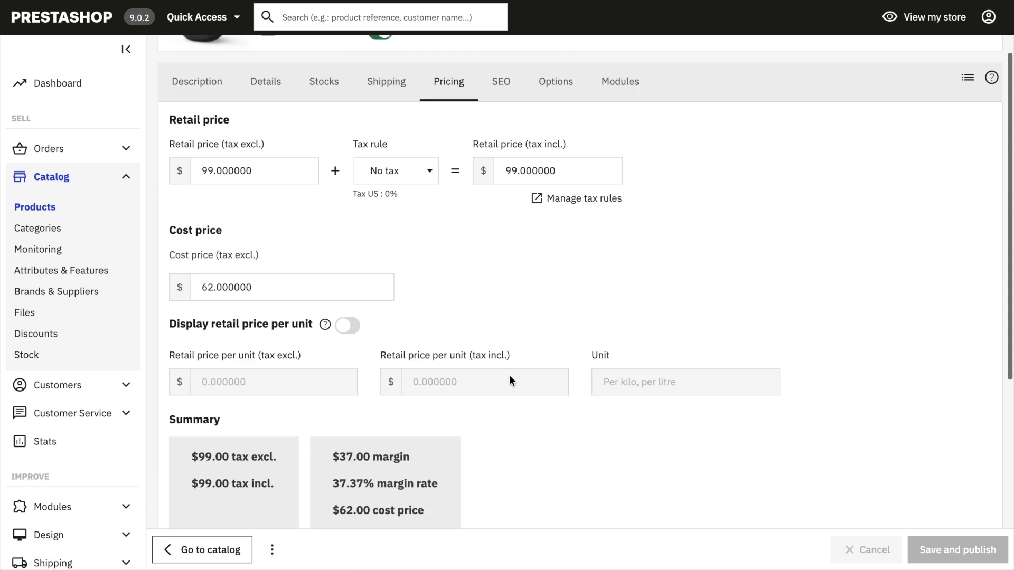
{"action": "scroll", "coordinate": [509, 377], "scroll_direction": "up", "scroll_amount": 6}
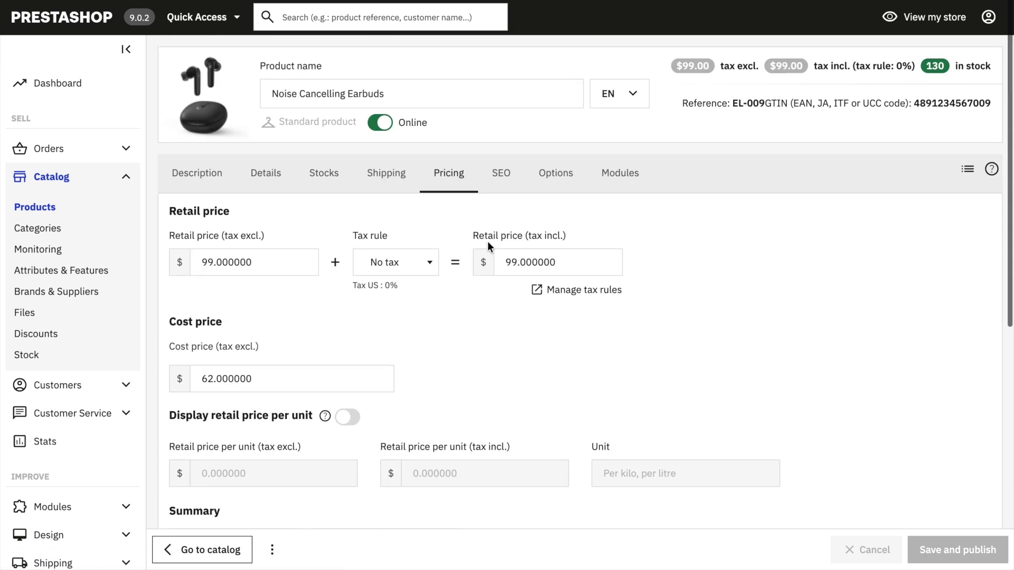
{"action": "left_click", "coordinate": [500, 174]}
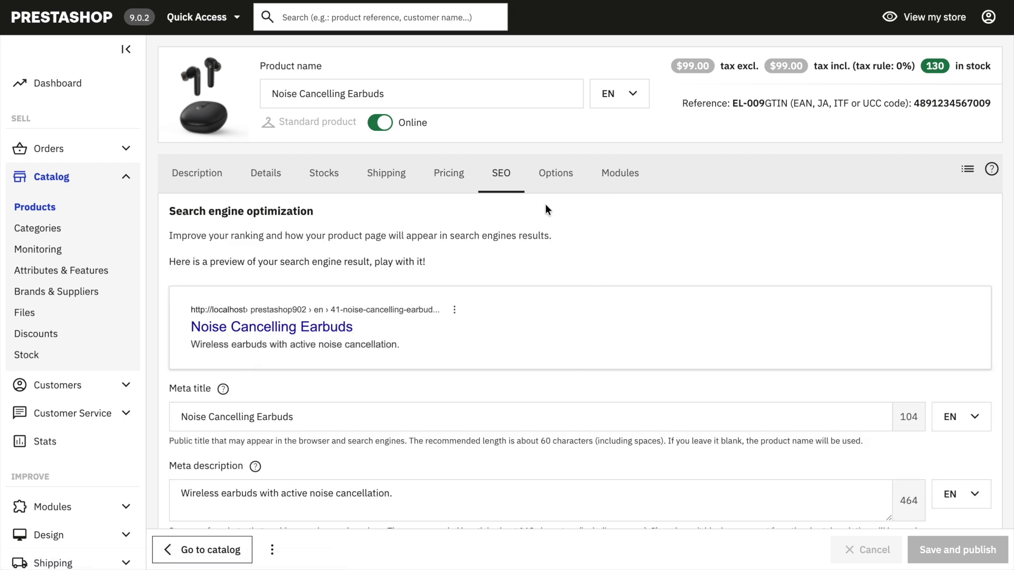
Step: Preview the Noise Cancelling Earbuds in the storefront and look over the product page
{"action": "left_click", "coordinate": [273, 550]}
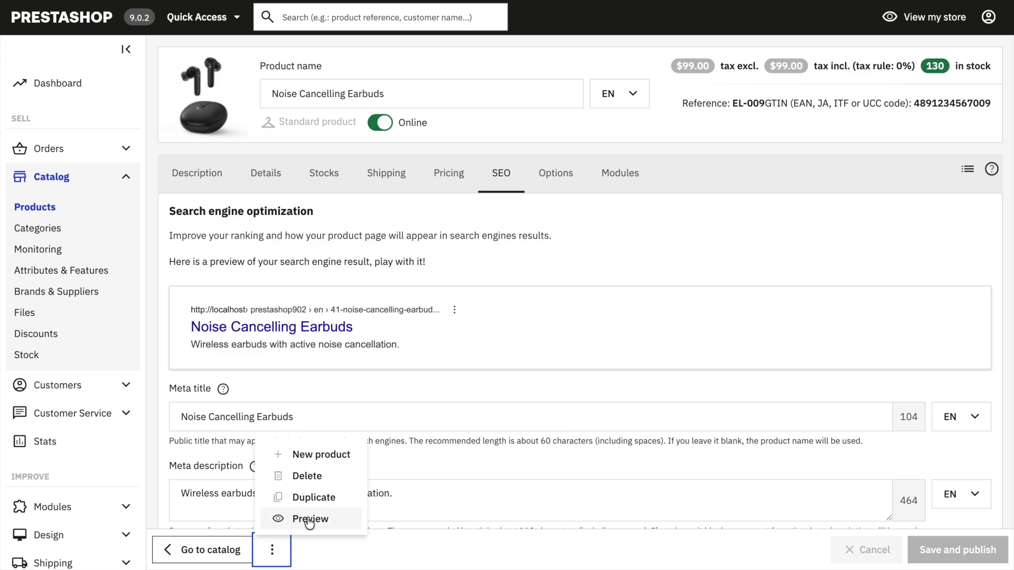
{"action": "left_click", "coordinate": [301, 517]}
{"action": "scroll", "coordinate": [586, 386], "scroll_direction": "down", "scroll_amount": 9}
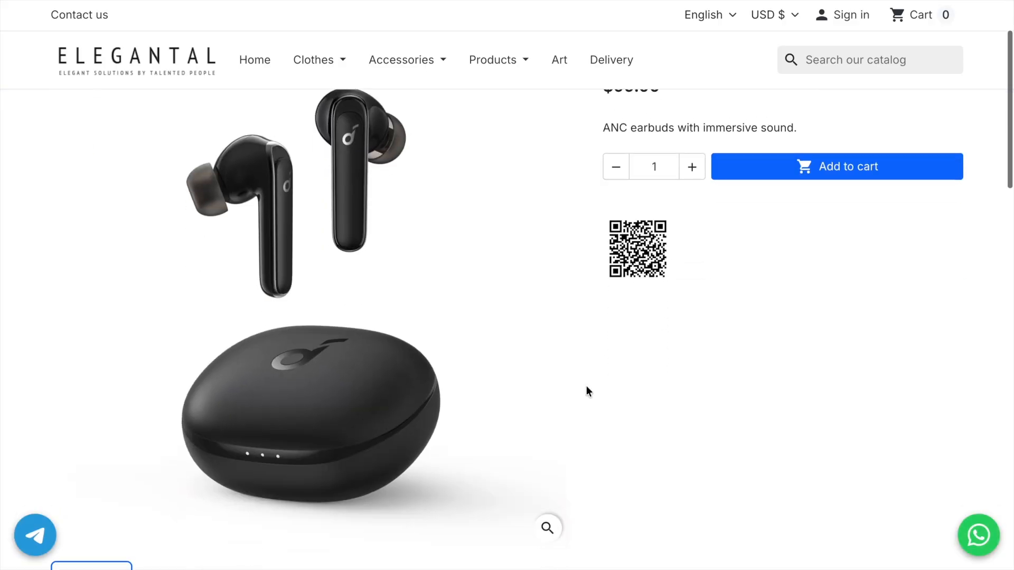
{"action": "scroll", "coordinate": [586, 388], "scroll_direction": "down", "scroll_amount": 1}
{"action": "scroll", "coordinate": [332, 358], "scroll_direction": "up", "scroll_amount": 1}
Step: Expand the product details and the data sheet on the storefront page to check the imported reference, stock and features
{"action": "left_click", "coordinate": [109, 337]}
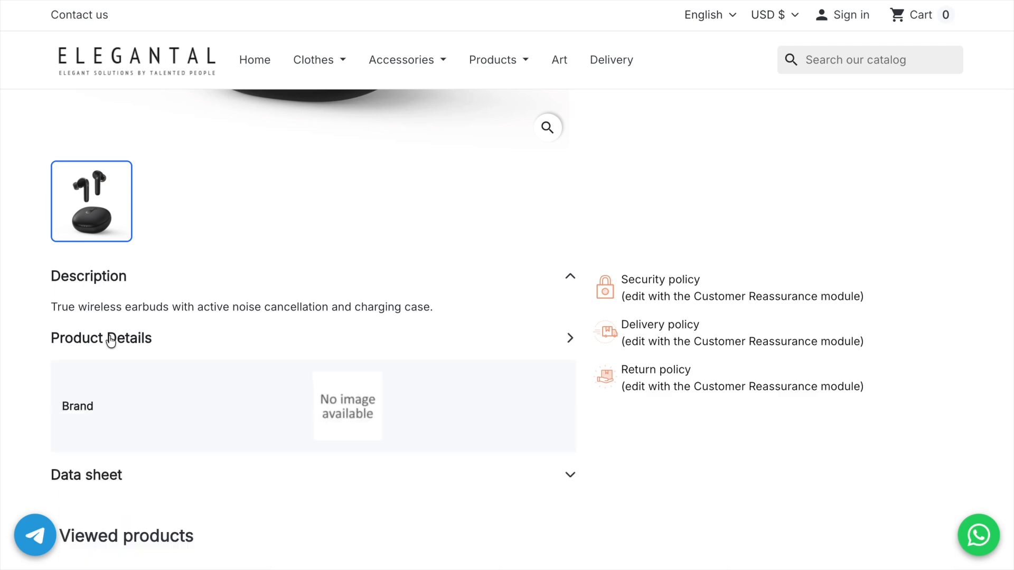
{"action": "scroll", "coordinate": [248, 405], "scroll_direction": "down", "scroll_amount": 2}
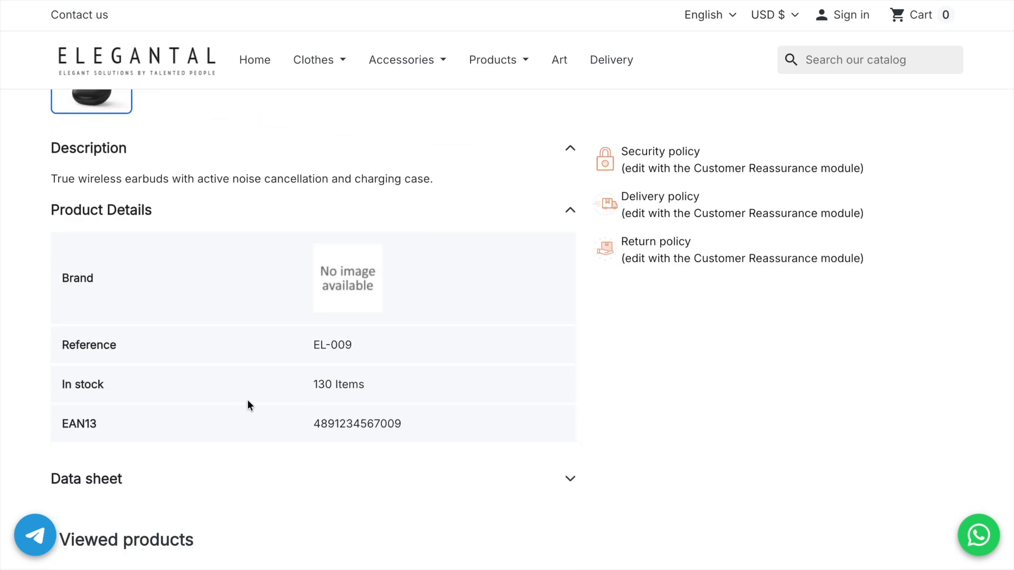
{"action": "scroll", "coordinate": [247, 401], "scroll_direction": "down", "scroll_amount": 2}
{"action": "left_click", "coordinate": [112, 379]}
{"action": "scroll", "coordinate": [378, 396], "scroll_direction": "down", "scroll_amount": 3}
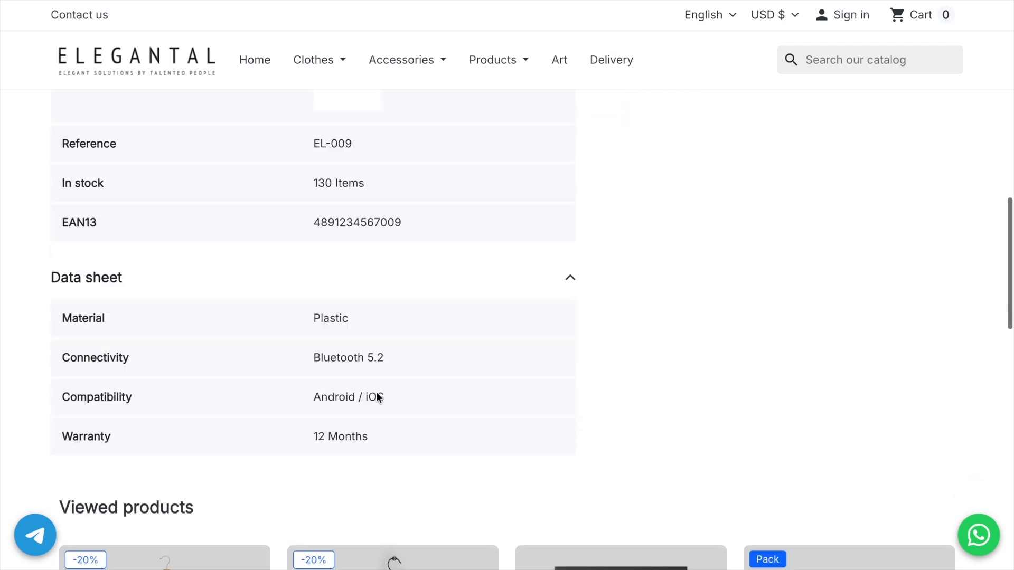
{"action": "scroll", "coordinate": [458, 400], "scroll_direction": "up", "scroll_amount": 6}
{"action": "scroll", "coordinate": [458, 400], "scroll_direction": "up", "scroll_amount": 10}
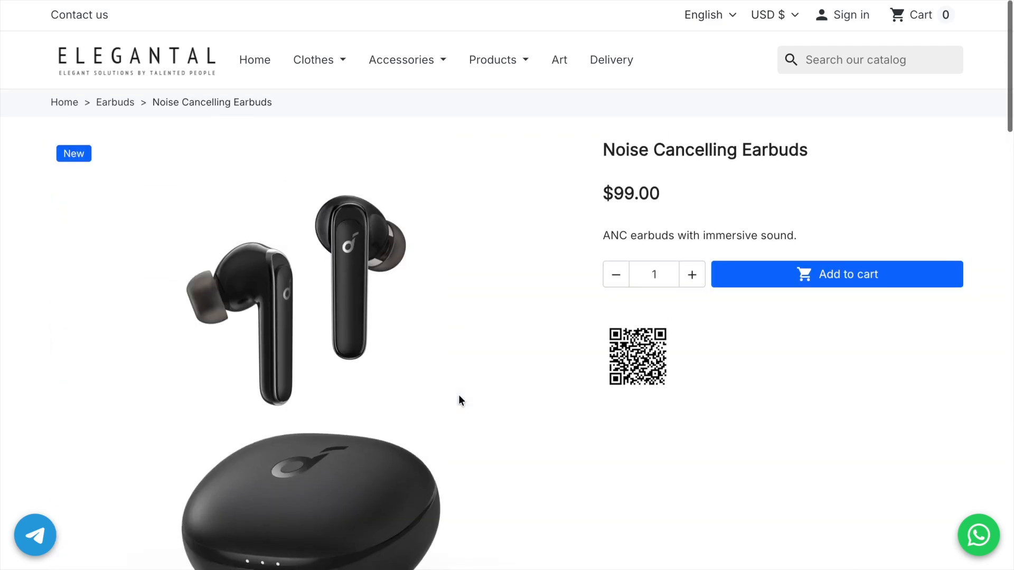